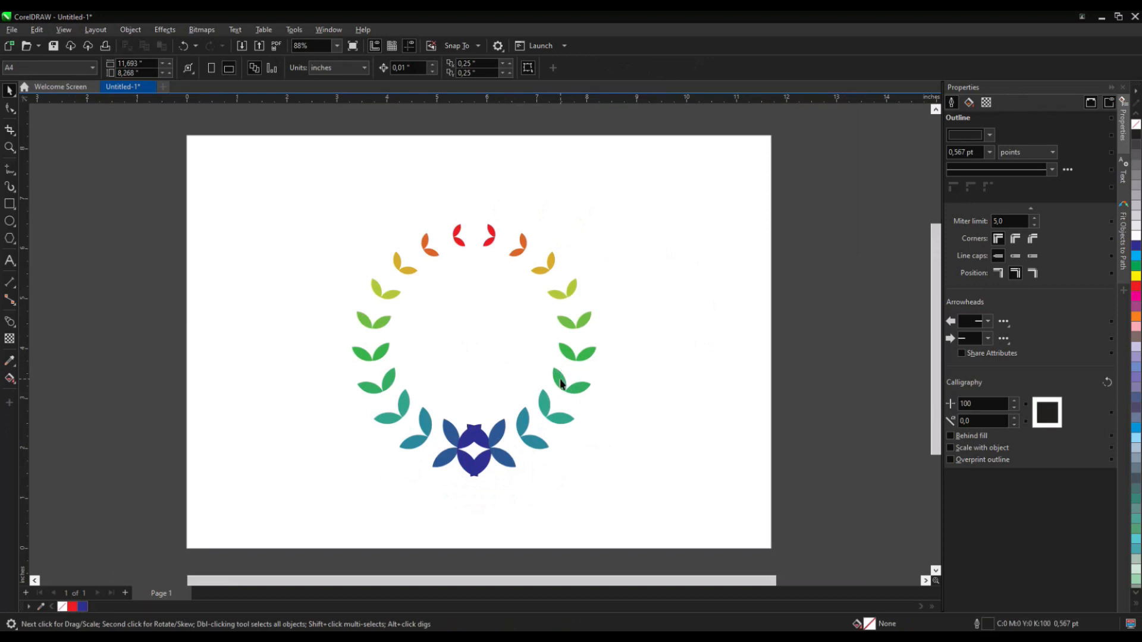
- Inspect the objects of the finished wreath example
{"action": "left_click", "coordinate": [561, 386]}
{"action": "left_click", "coordinate": [614, 384]}
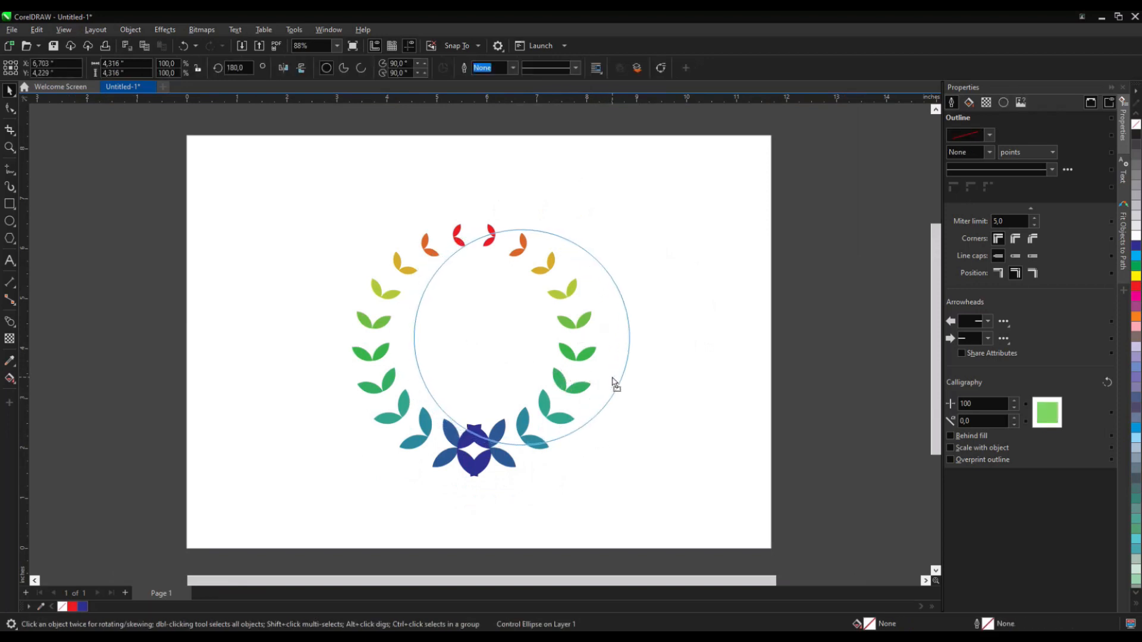
{"action": "left_click_drag", "start_coordinate": [612, 377], "coordinate": [612, 378]}
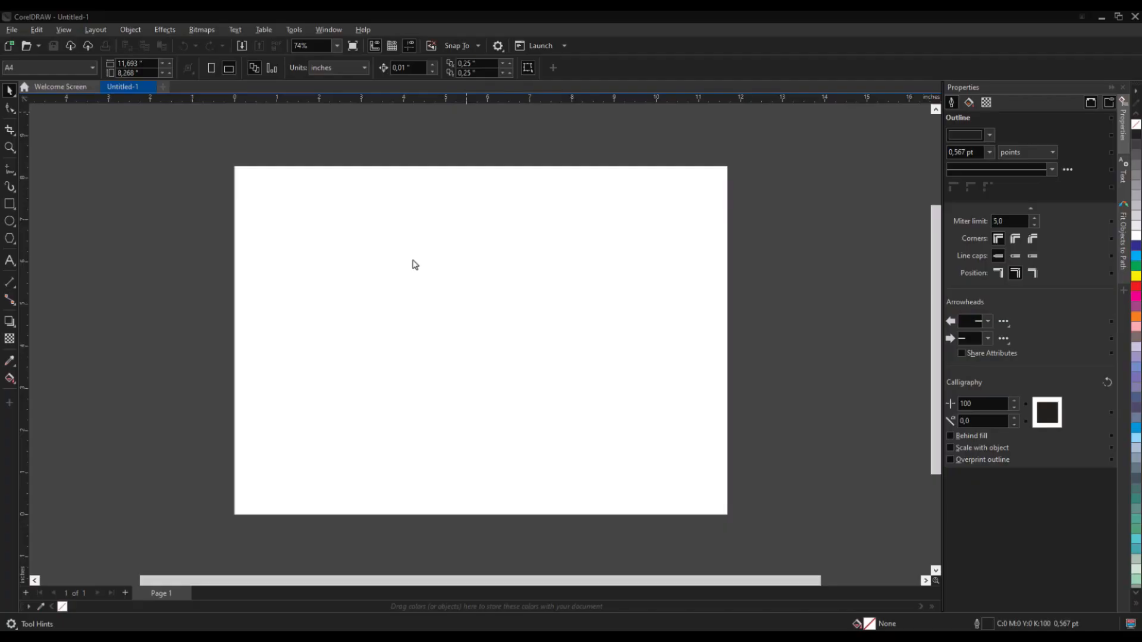
- On a blank page, draw two overlapping circles about 1.7 inches wide
{"action": "scroll", "coordinate": [416, 299], "scroll_direction": "up", "scroll_amount": 1}
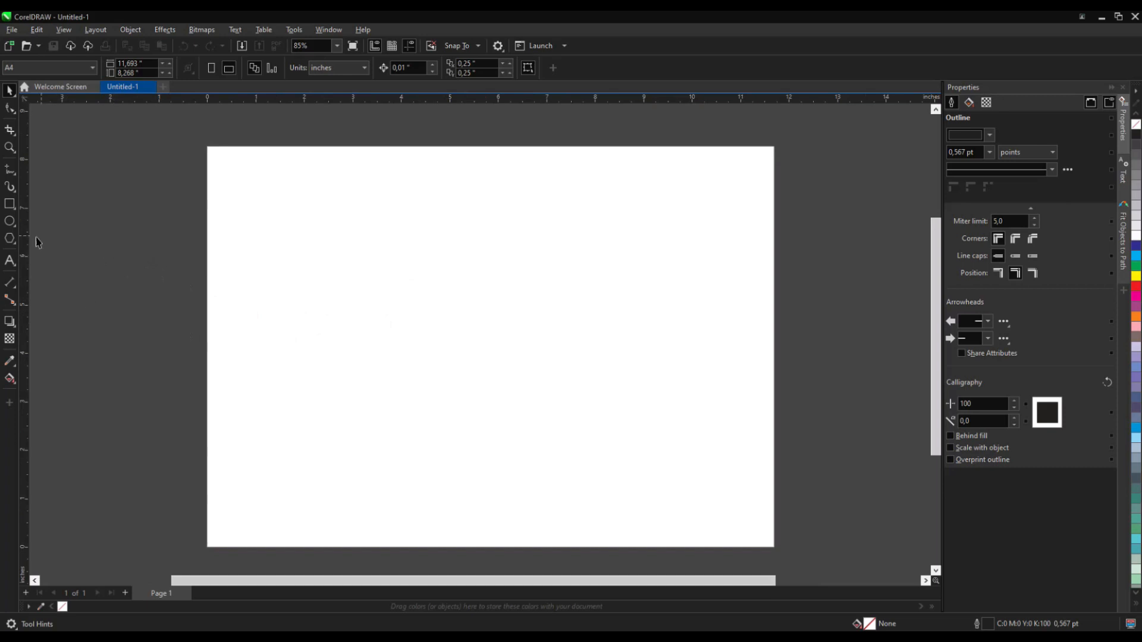
{"action": "left_click", "coordinate": [10, 221]}
{"action": "left_click_drag", "start_coordinate": [402, 302], "coordinate": [502, 358]}
{"action": "key", "text": "space"}
{"action": "left_click", "coordinate": [592, 407]}
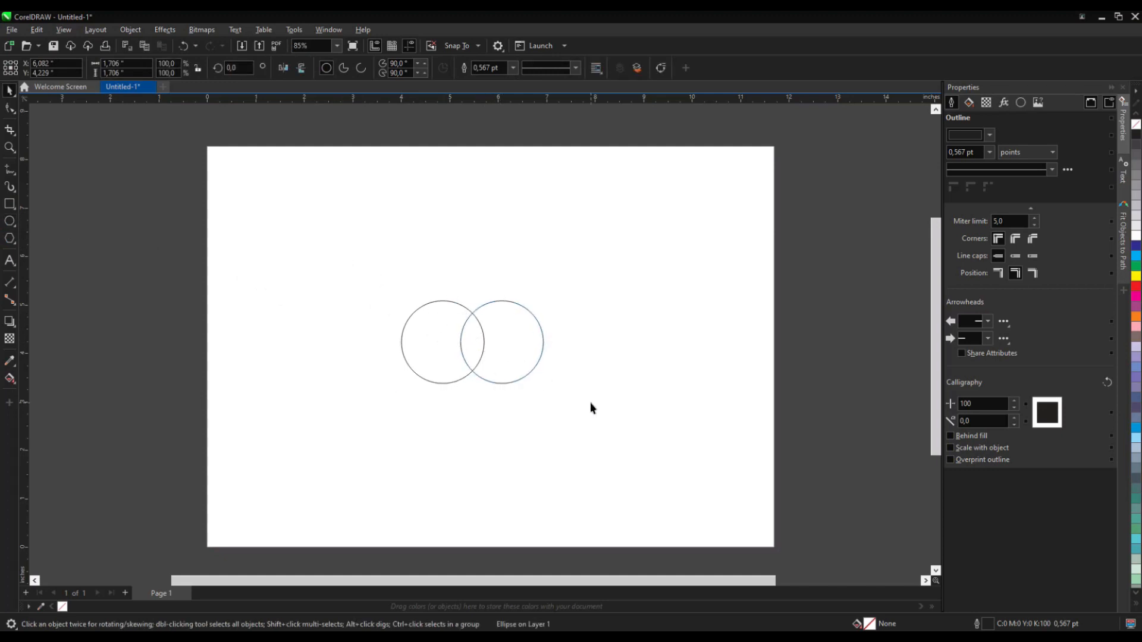
- Select both circles and intersect them to create a leaf shape
{"action": "left_click_drag", "start_coordinate": [591, 408], "coordinate": [327, 266]}
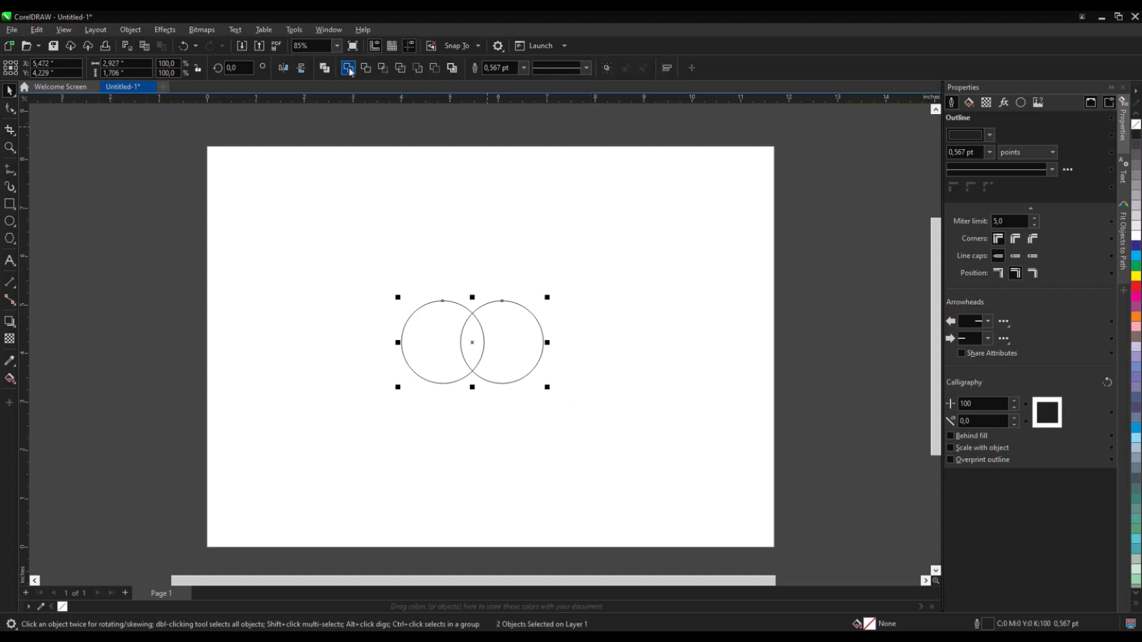
{"action": "left_click", "coordinate": [384, 70]}
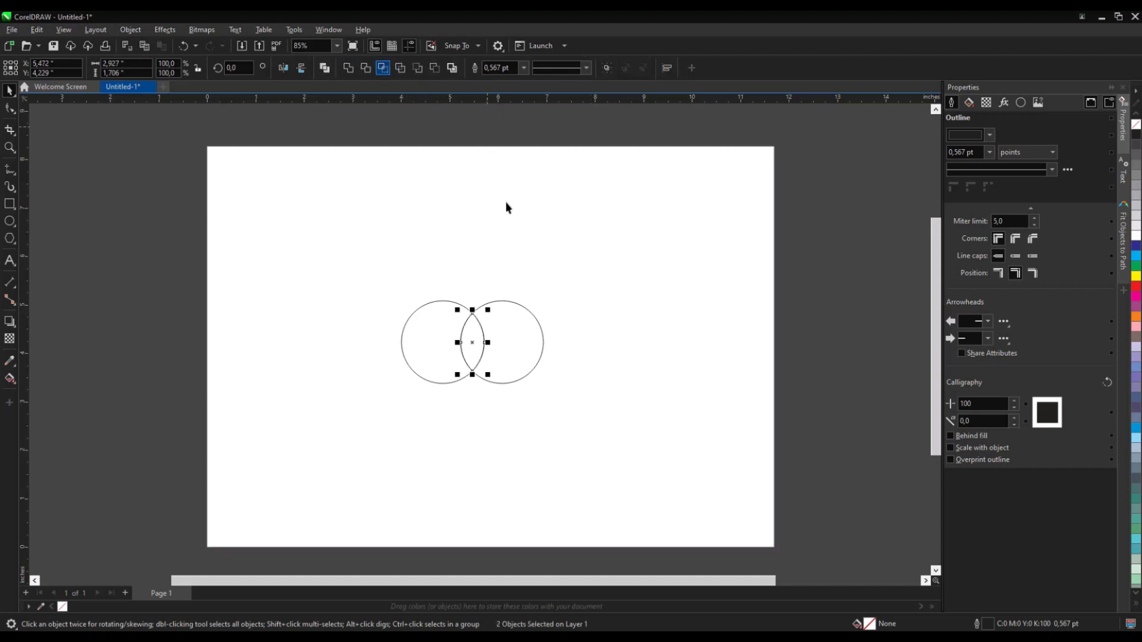
- Delete the two original circles around the intersected leaf shape
{"action": "left_click", "coordinate": [503, 302]}
{"action": "right_click", "coordinate": [506, 300]}
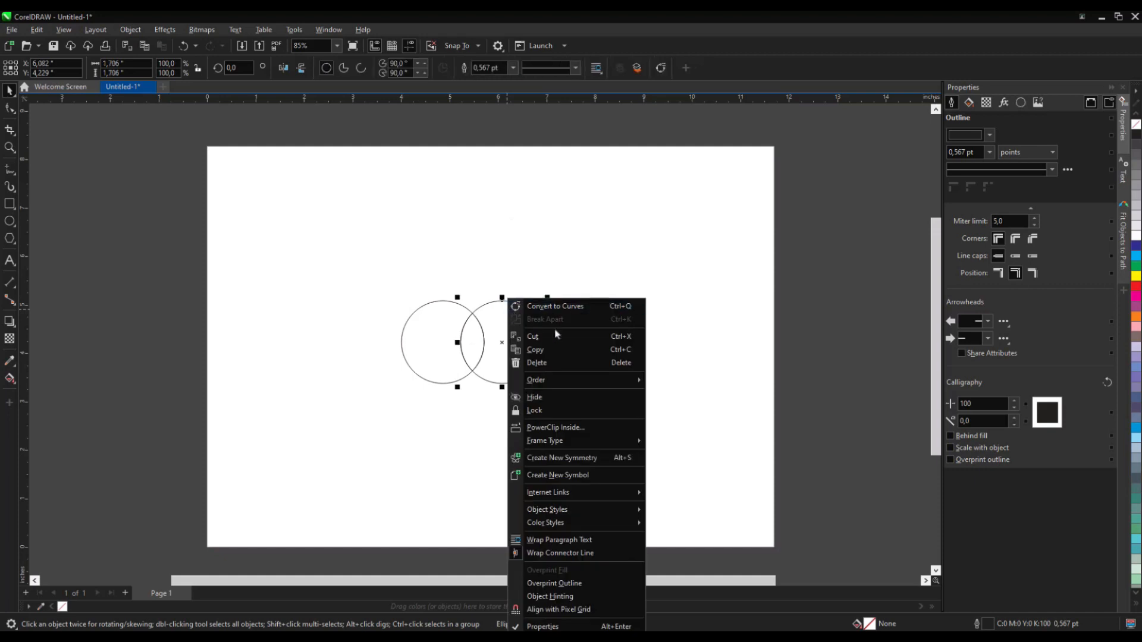
{"action": "left_click", "coordinate": [537, 363]}
{"action": "right_click", "coordinate": [424, 300]}
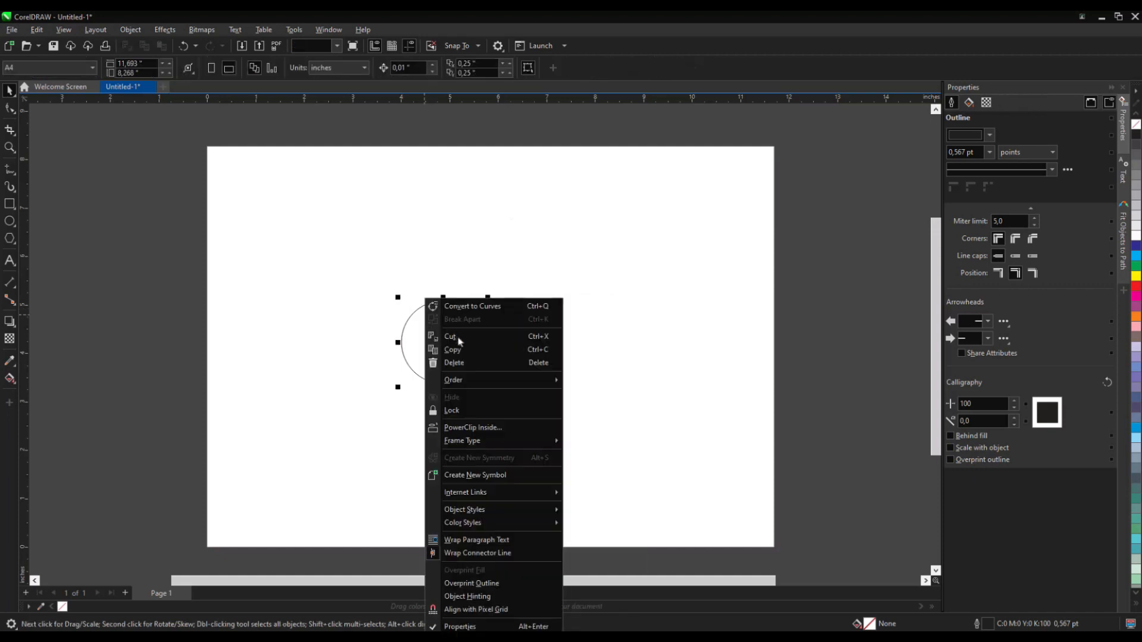
{"action": "left_click", "coordinate": [469, 364]}
{"action": "left_click", "coordinate": [478, 349]}
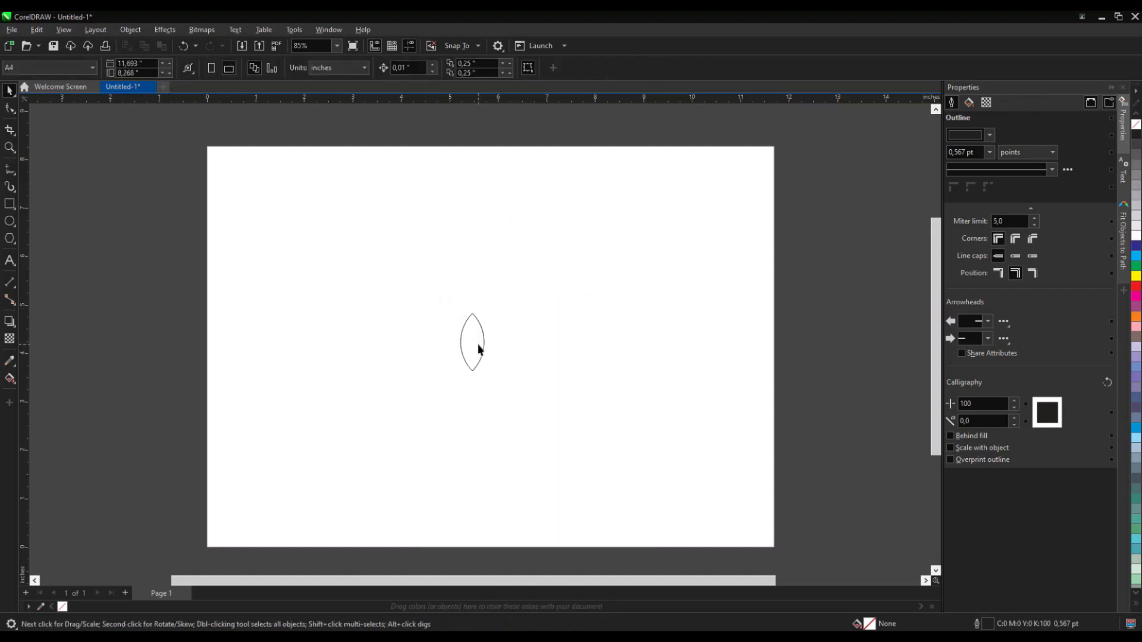
- Rotate the leaf about 50° and add a rotated copy to form a V-shaped leaf pair
{"action": "left_click", "coordinate": [474, 344]}
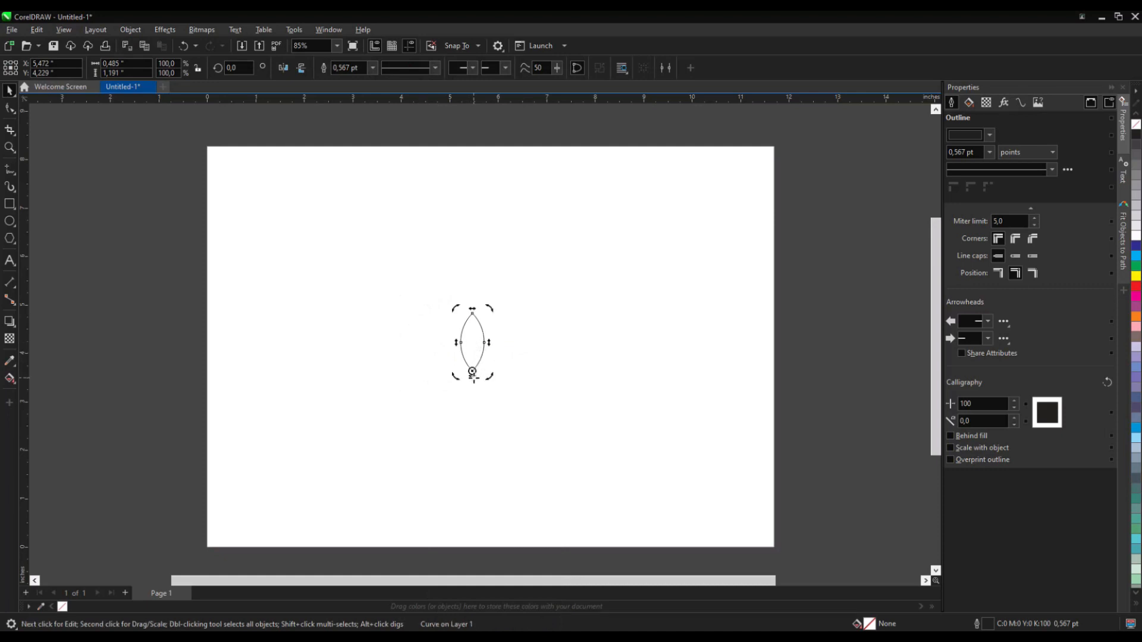
{"action": "left_click_drag", "start_coordinate": [455, 307], "coordinate": [492, 357]}
{"action": "left_click", "coordinate": [439, 347]}
{"action": "right_click", "coordinate": [492, 357]}
- Group the two leaves and place a copy scaled to about 25% above the pair
{"action": "left_click_drag", "start_coordinate": [380, 305], "coordinate": [559, 387]}
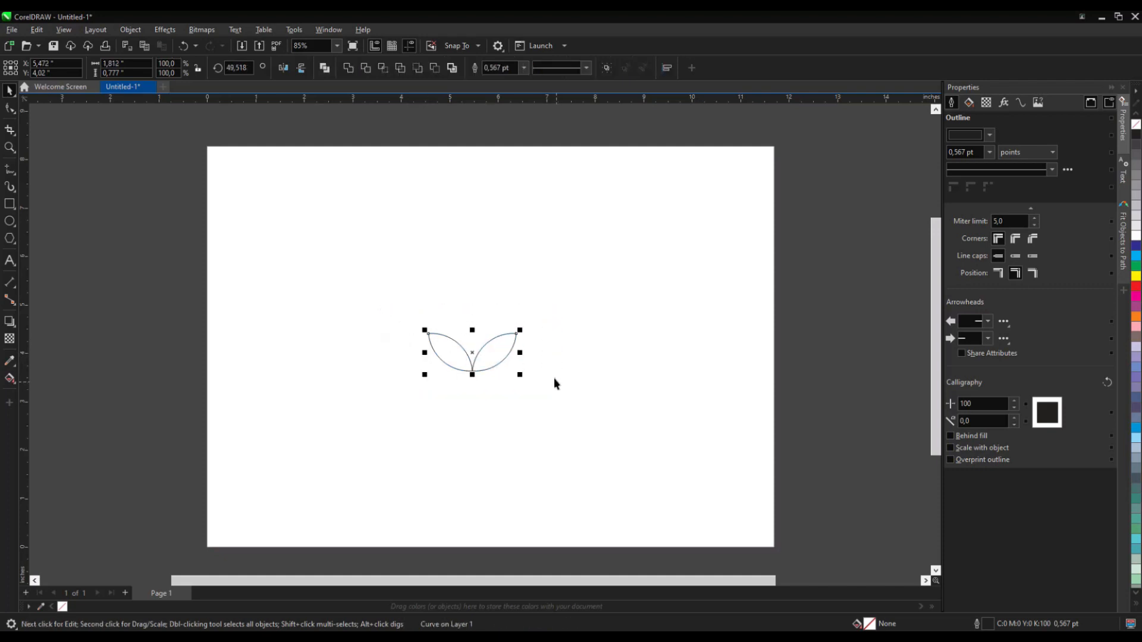
{"action": "key", "text": "ctrl+g"}
{"action": "left_click_drag", "start_coordinate": [517, 372], "coordinate": [414, 258]}
{"action": "scroll", "coordinate": [397, 245], "scroll_direction": "up", "scroll_amount": 4}
{"action": "scroll", "coordinate": [413, 261], "scroll_direction": "down", "scroll_amount": 2}
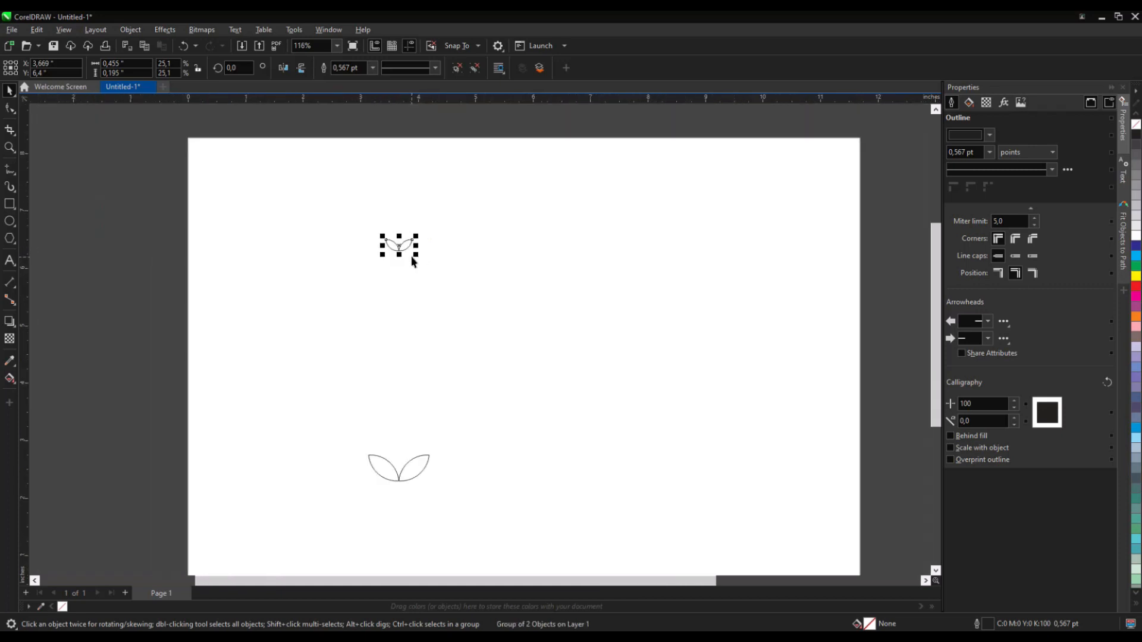
- Blend the large leaf pair into the small copy with the Blend tool
{"action": "left_click", "coordinate": [152, 338]}
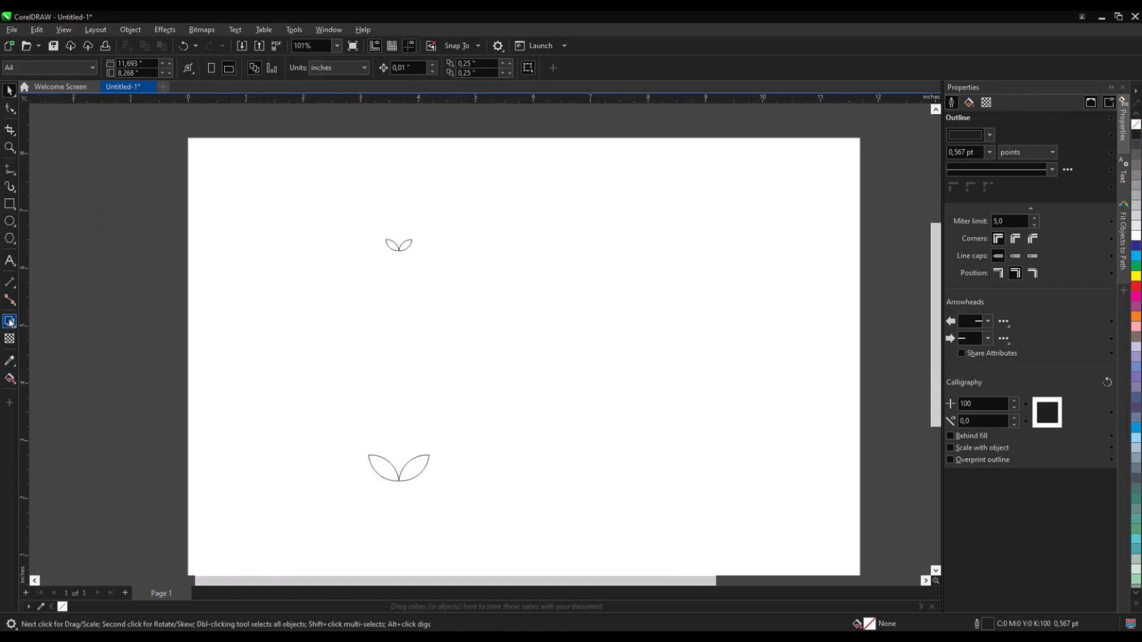
{"action": "left_click", "coordinate": [69, 347]}
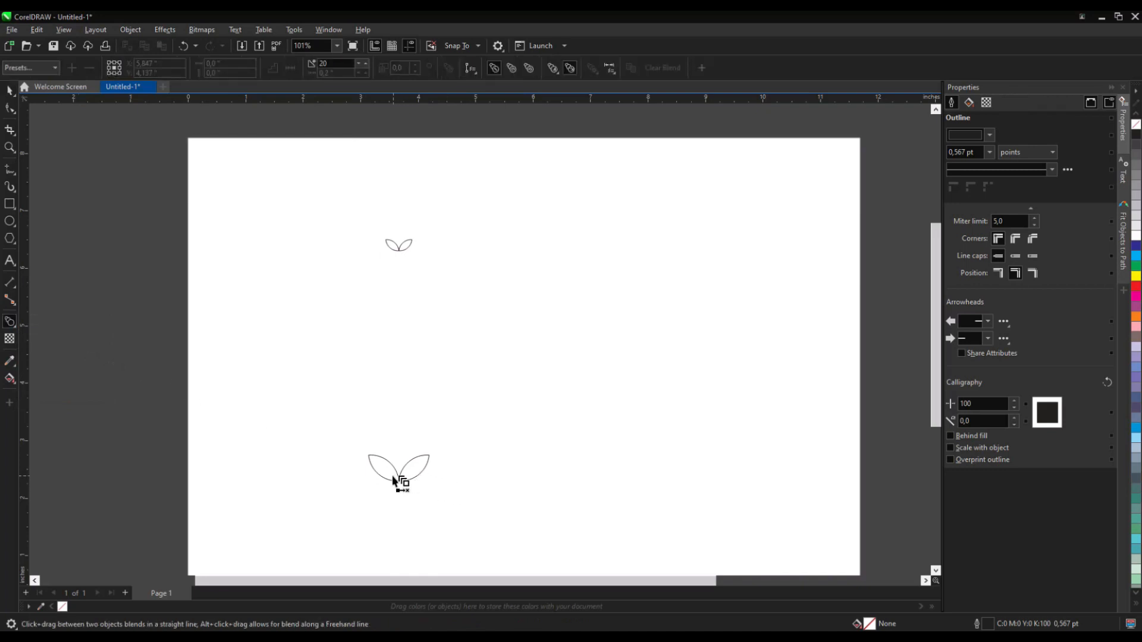
{"action": "left_click_drag", "start_coordinate": [398, 470], "coordinate": [407, 251]}
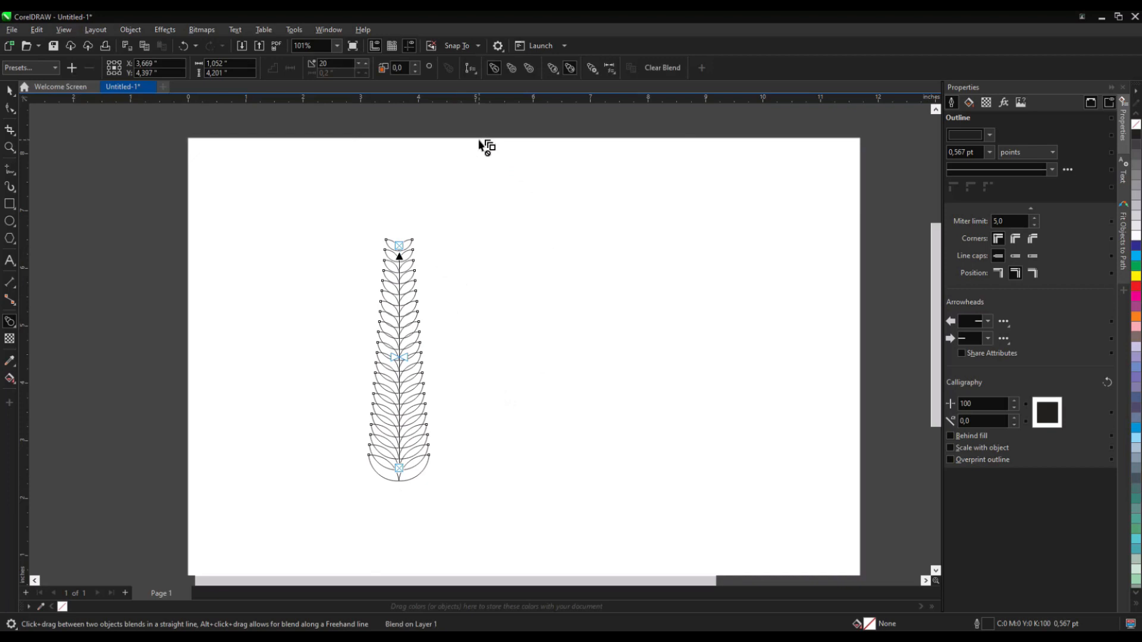
- Set the blend steps to 9 and deselect the blend
{"action": "left_click", "coordinate": [359, 69]}
{"action": "left_click", "coordinate": [360, 69]}
{"action": "left_click", "coordinate": [360, 69]}
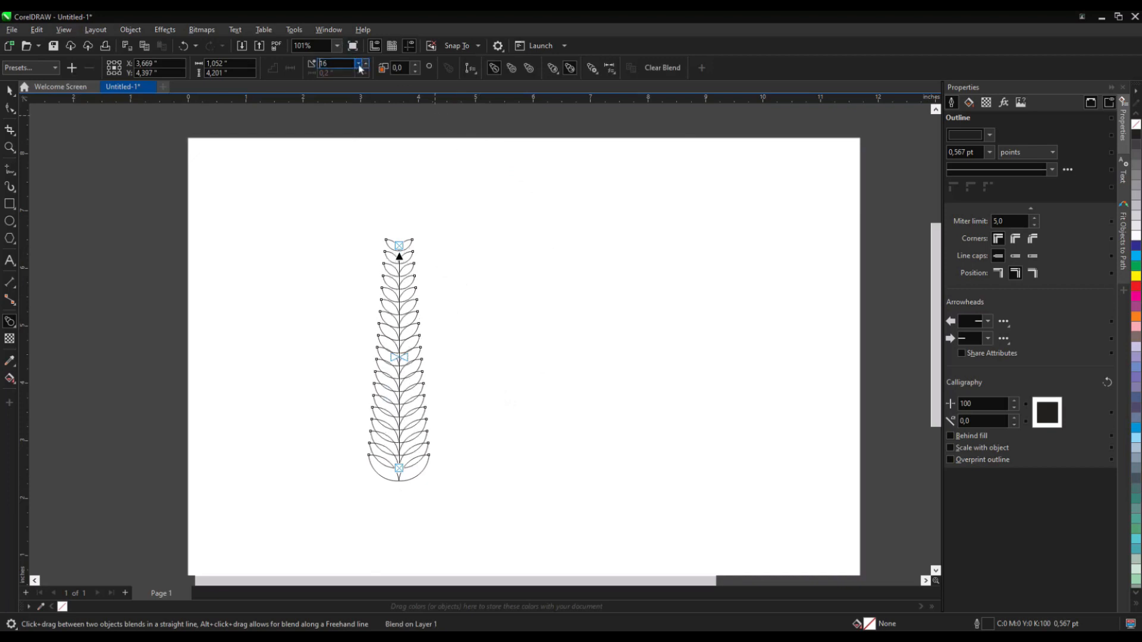
{"action": "left_click", "coordinate": [360, 69]}
{"action": "left_click", "coordinate": [360, 70]}
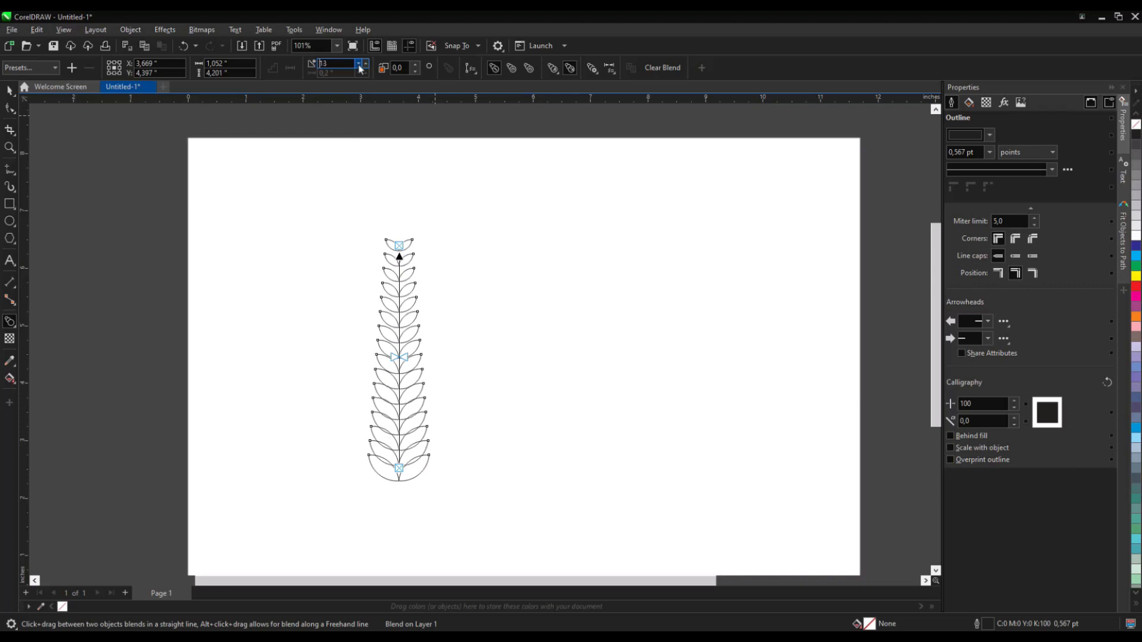
{"action": "left_click", "coordinate": [359, 70]}
{"action": "left_click", "coordinate": [360, 69]}
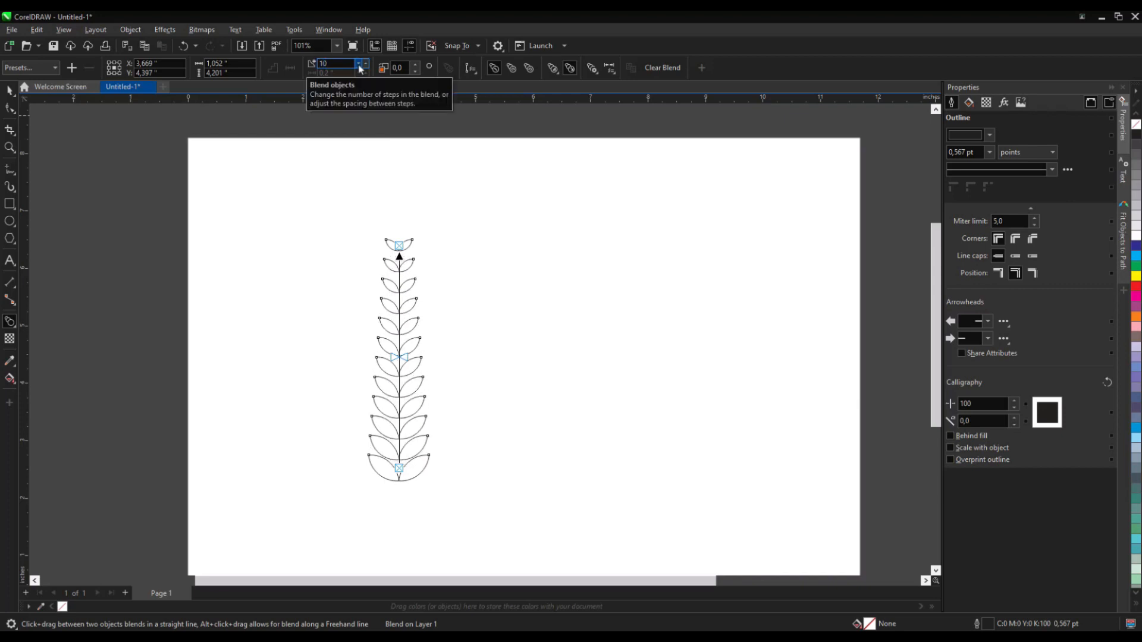
{"action": "left_click", "coordinate": [359, 69]}
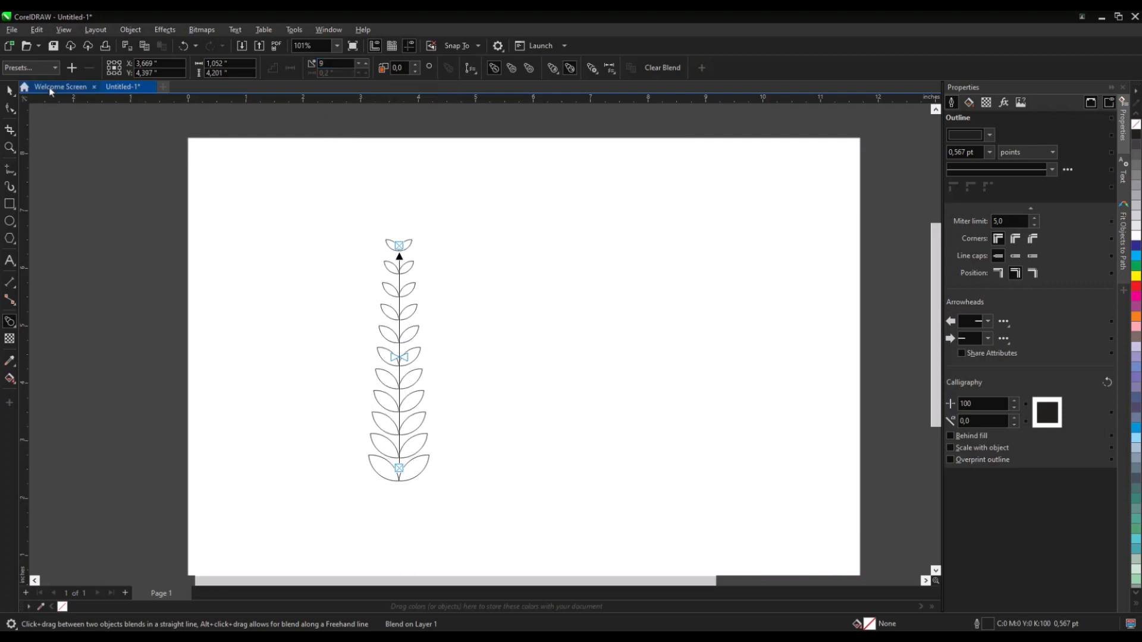
{"action": "left_click", "coordinate": [9, 90]}
{"action": "left_click", "coordinate": [426, 377]}
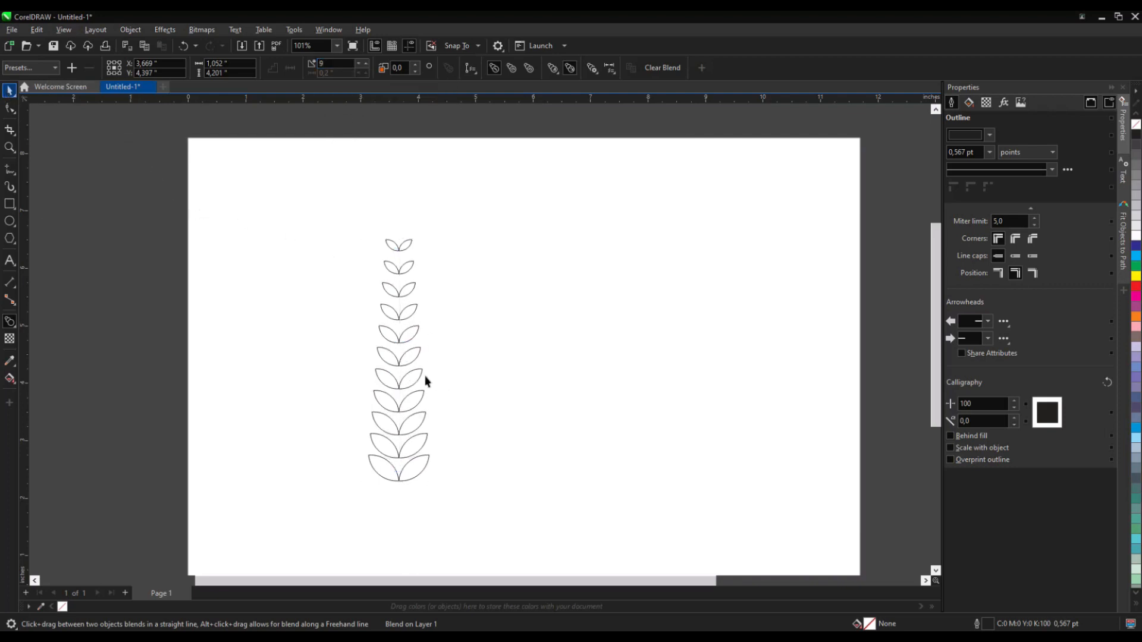
- Draw a circle about 4.3 inches wide and center it on the page
{"action": "scroll", "coordinate": [396, 375], "scroll_direction": "down", "scroll_amount": 1}
{"action": "scroll", "coordinate": [407, 382], "scroll_direction": "up", "scroll_amount": 1}
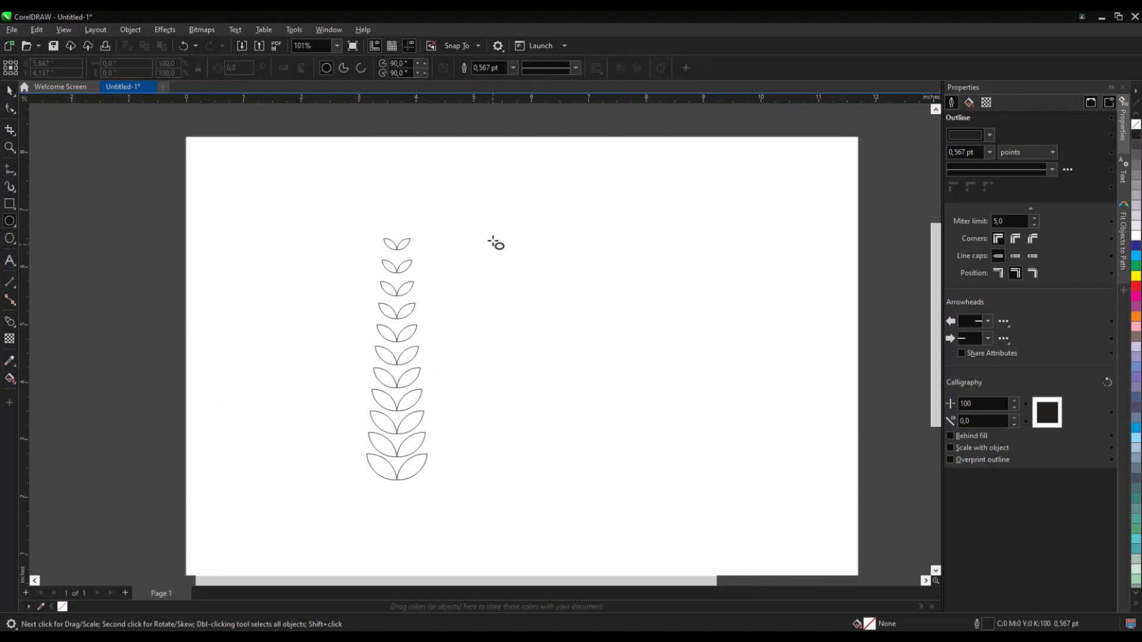
{"action": "left_click_drag", "start_coordinate": [494, 230], "coordinate": [747, 454]}
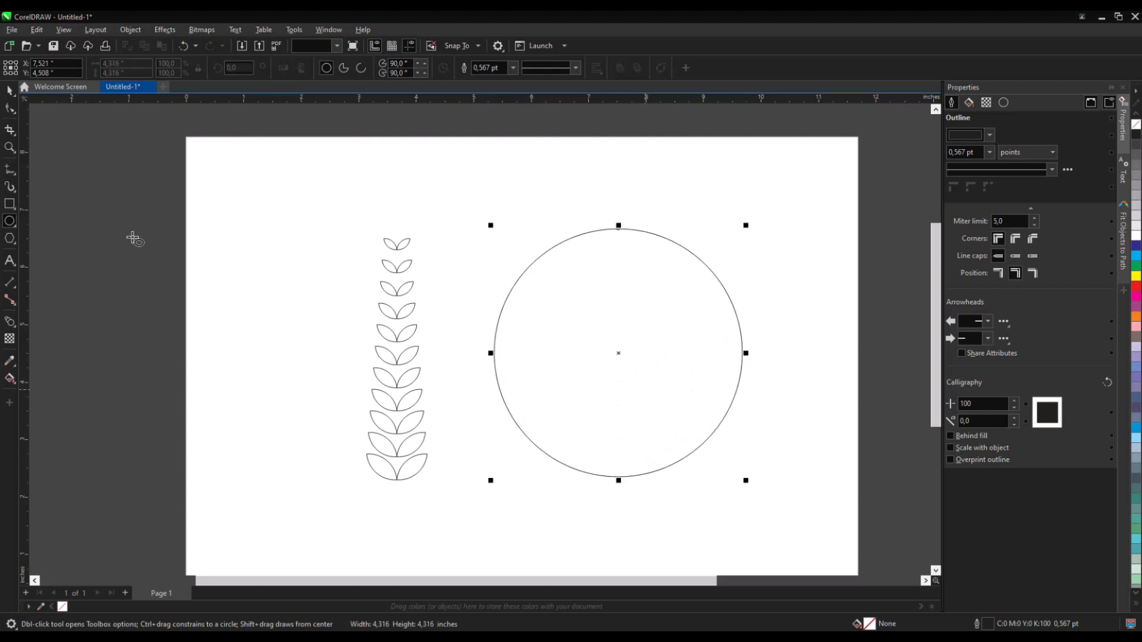
{"action": "left_click", "coordinate": [10, 91]}
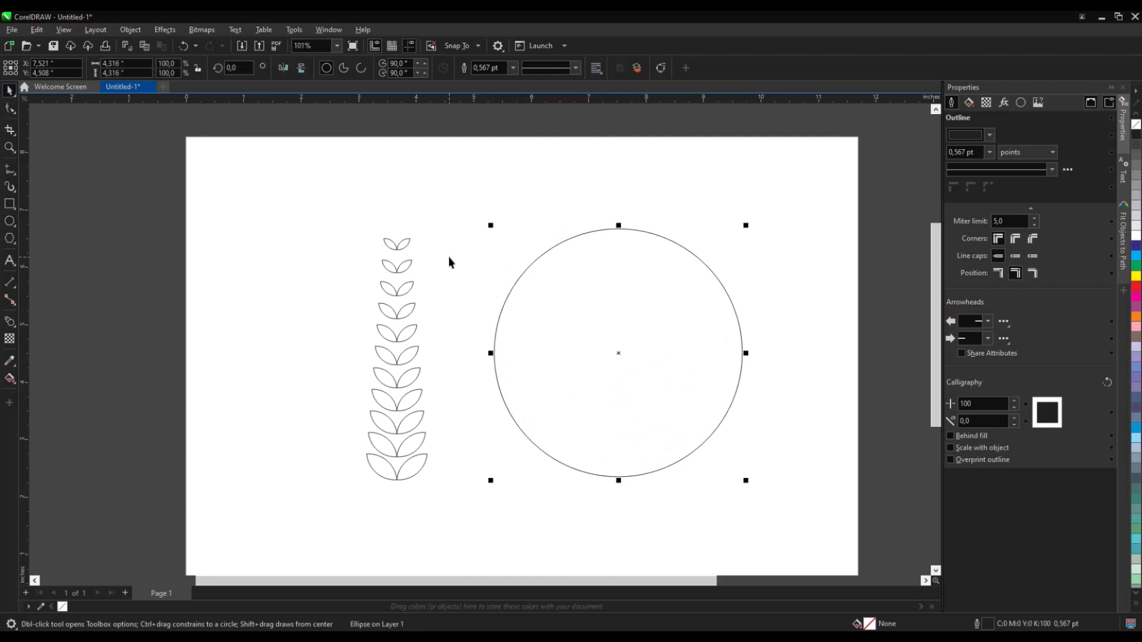
{"action": "key", "text": "p"}
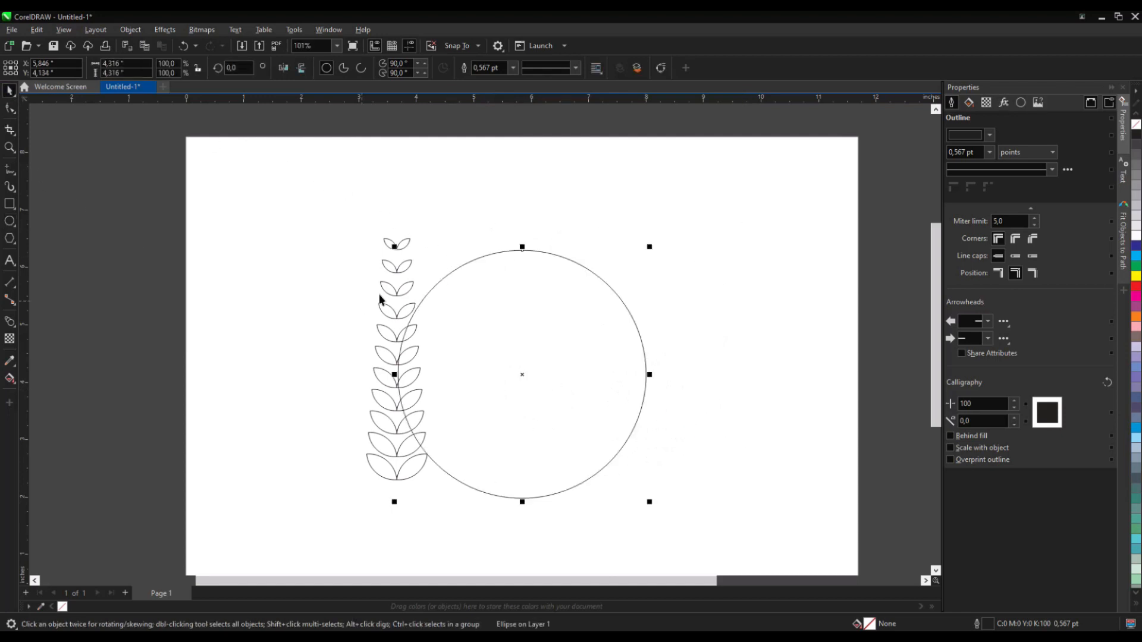
- Attach the leaf blend to the circle as a new path
{"action": "left_click_drag", "start_coordinate": [392, 294], "coordinate": [285, 295]}
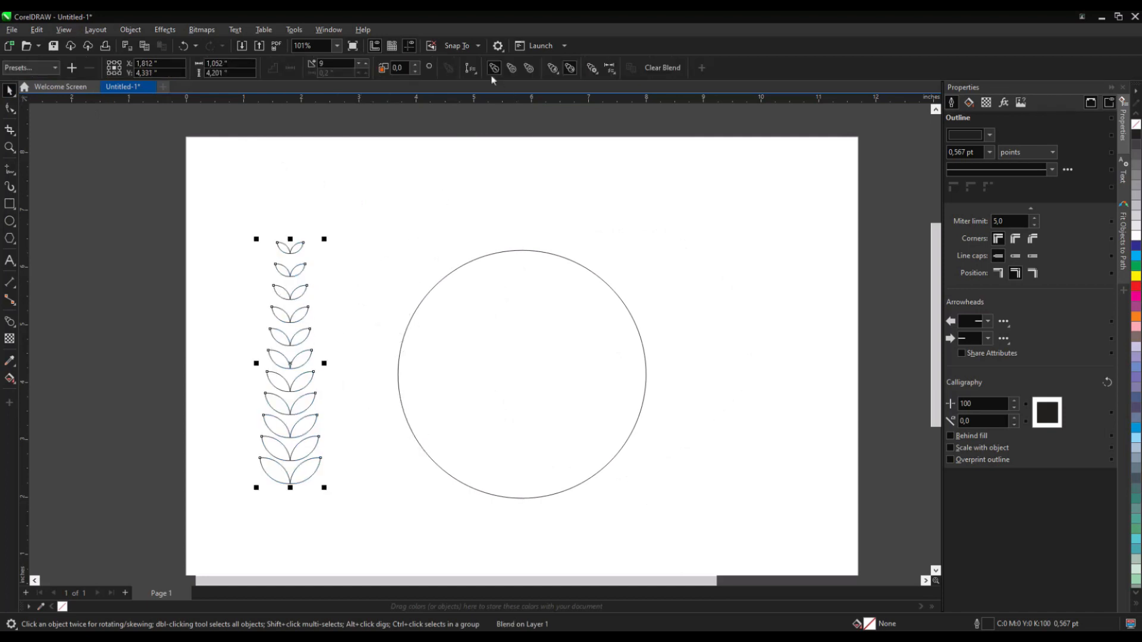
{"action": "left_click", "coordinate": [466, 70]}
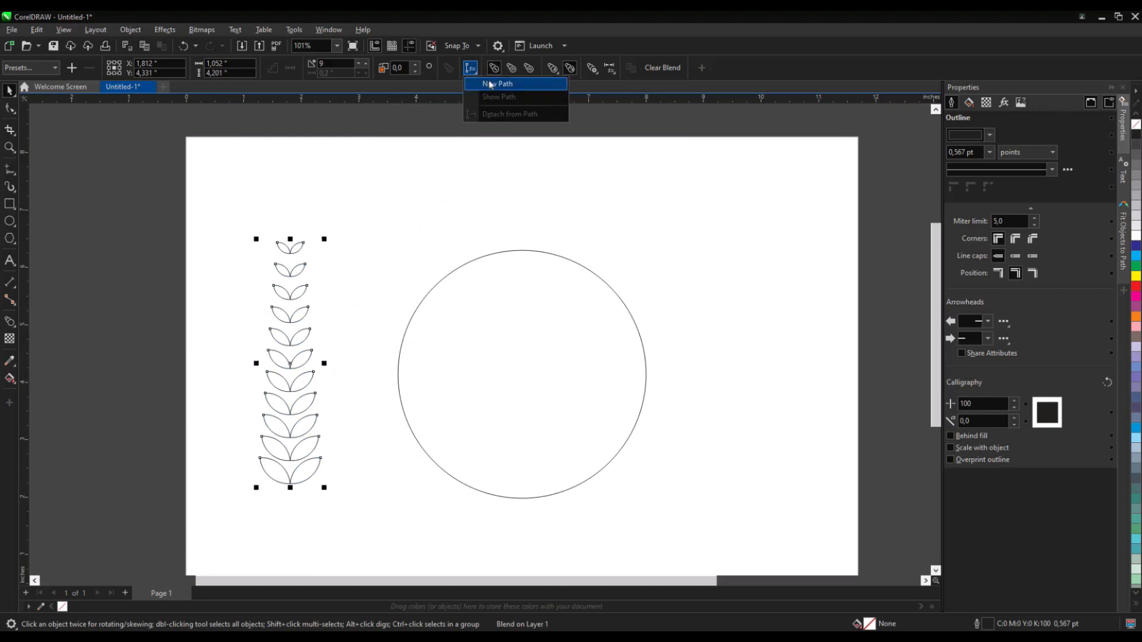
{"action": "left_click", "coordinate": [490, 83]}
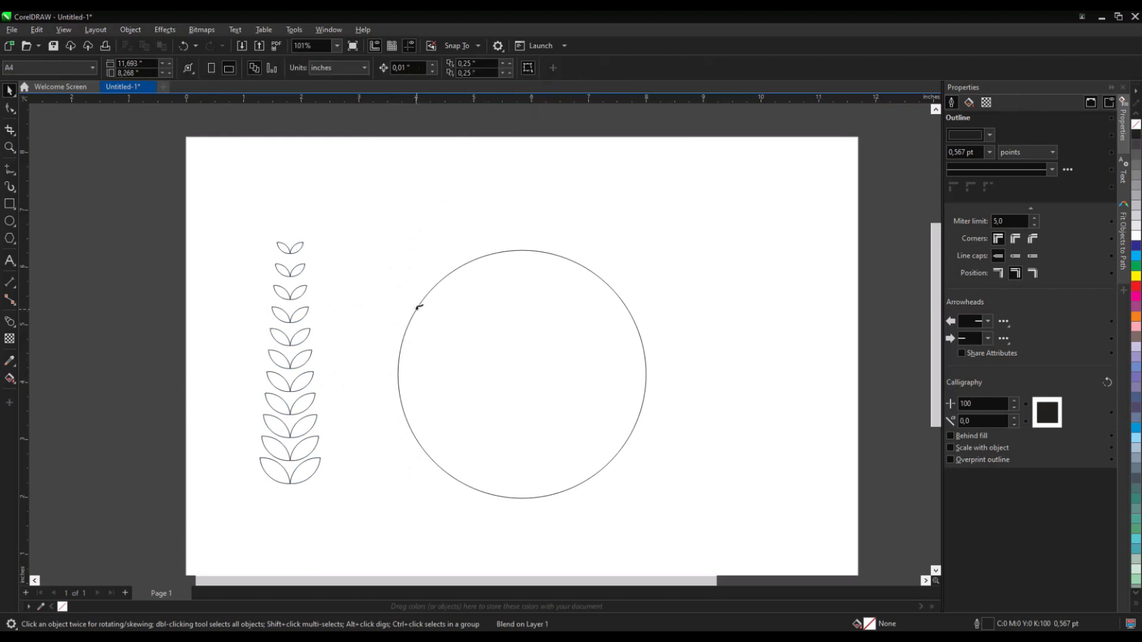
{"action": "left_click", "coordinate": [419, 307]}
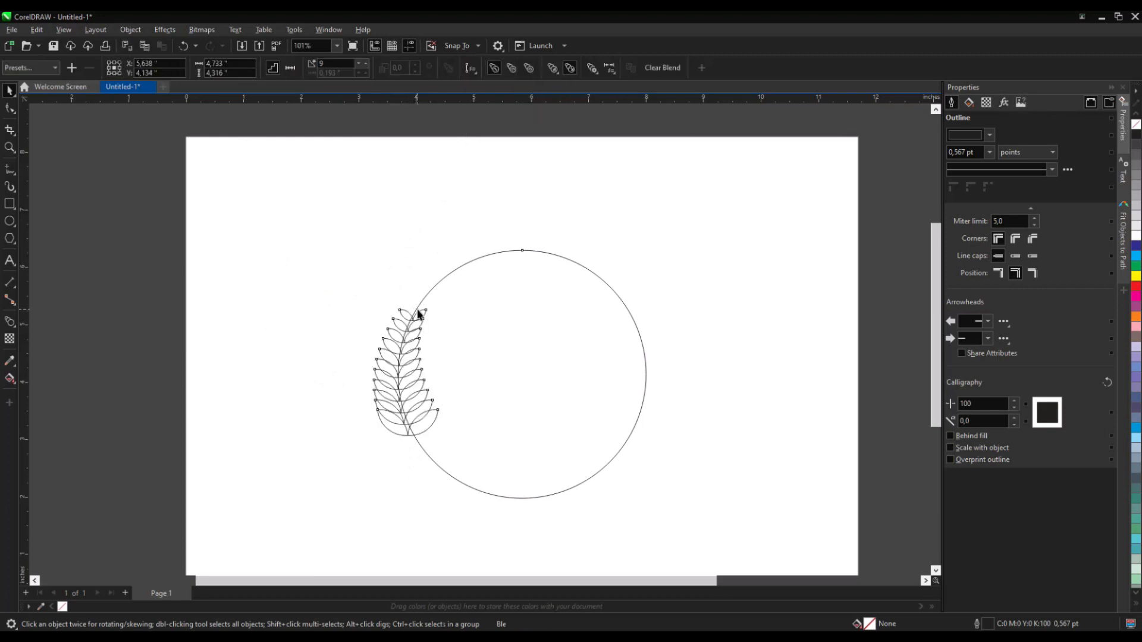
- Make the leaf blend run along the full circle path
{"action": "left_click", "coordinate": [611, 69]}
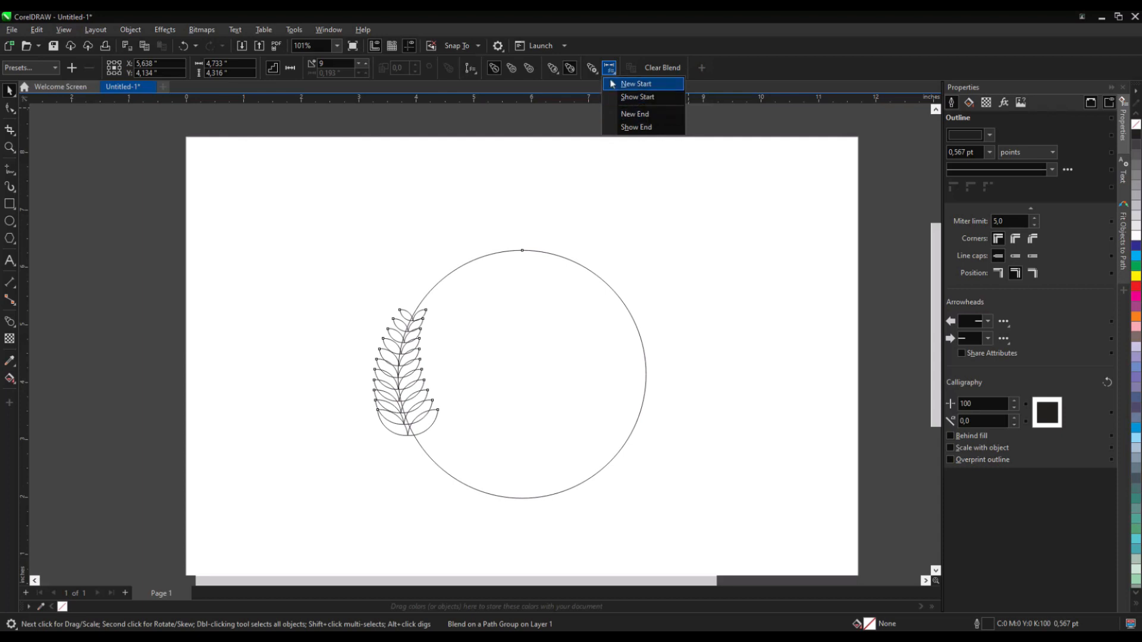
{"action": "left_click", "coordinate": [592, 68]}
{"action": "left_click", "coordinate": [630, 136]}
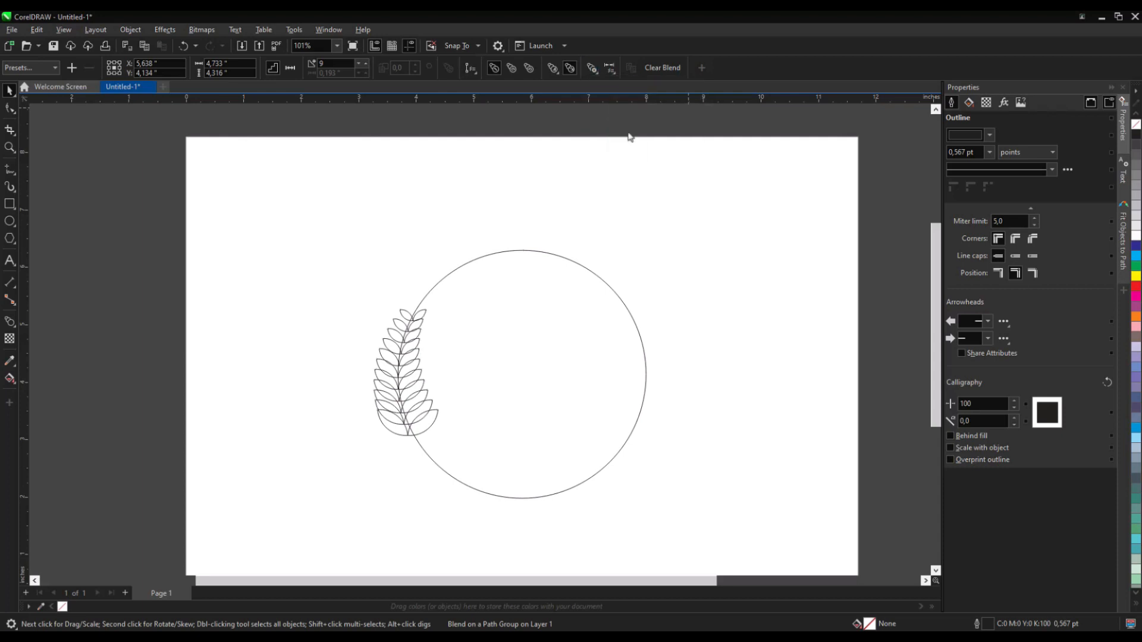
{"action": "key", "text": "Escape"}
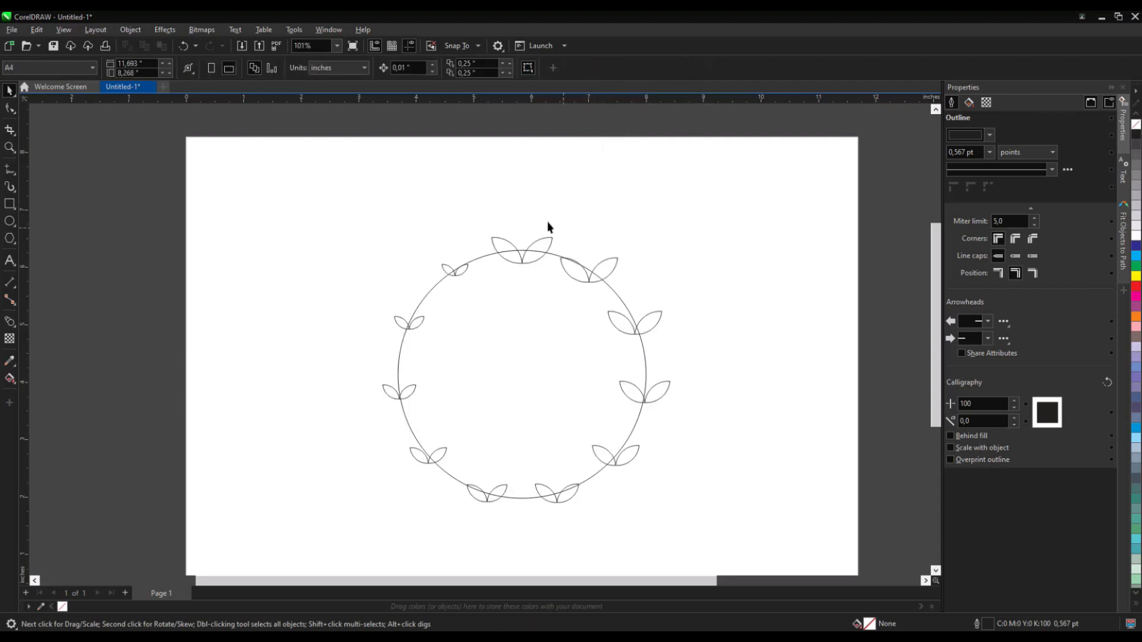
- Rotate all blended leaf pairs to follow the circle path
{"action": "left_click", "coordinate": [549, 241]}
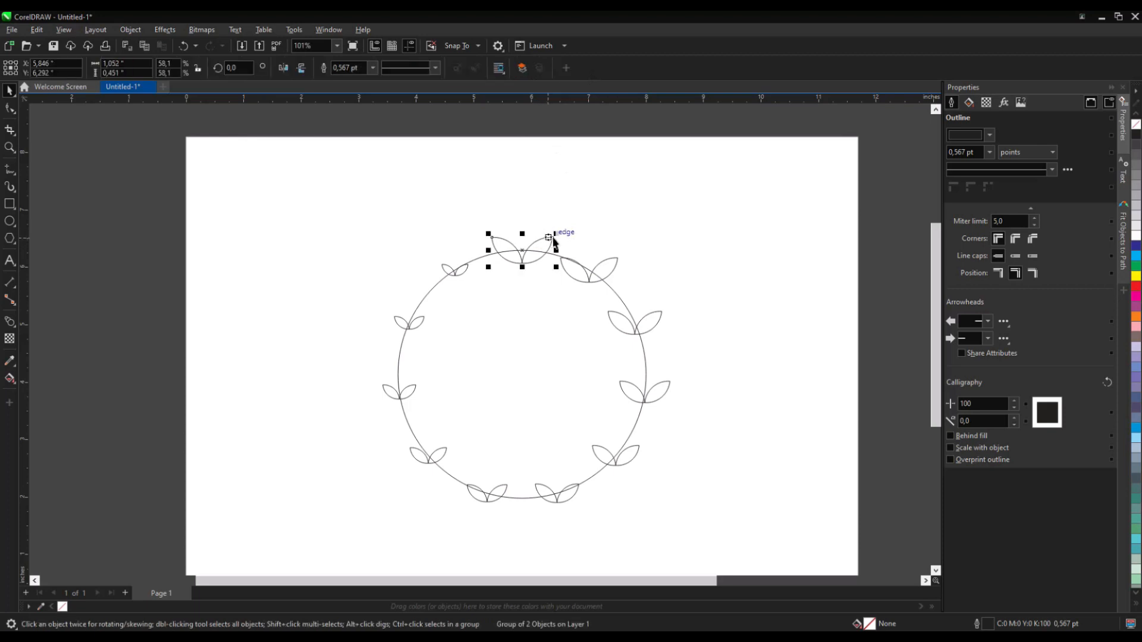
{"action": "left_click", "coordinate": [614, 269]}
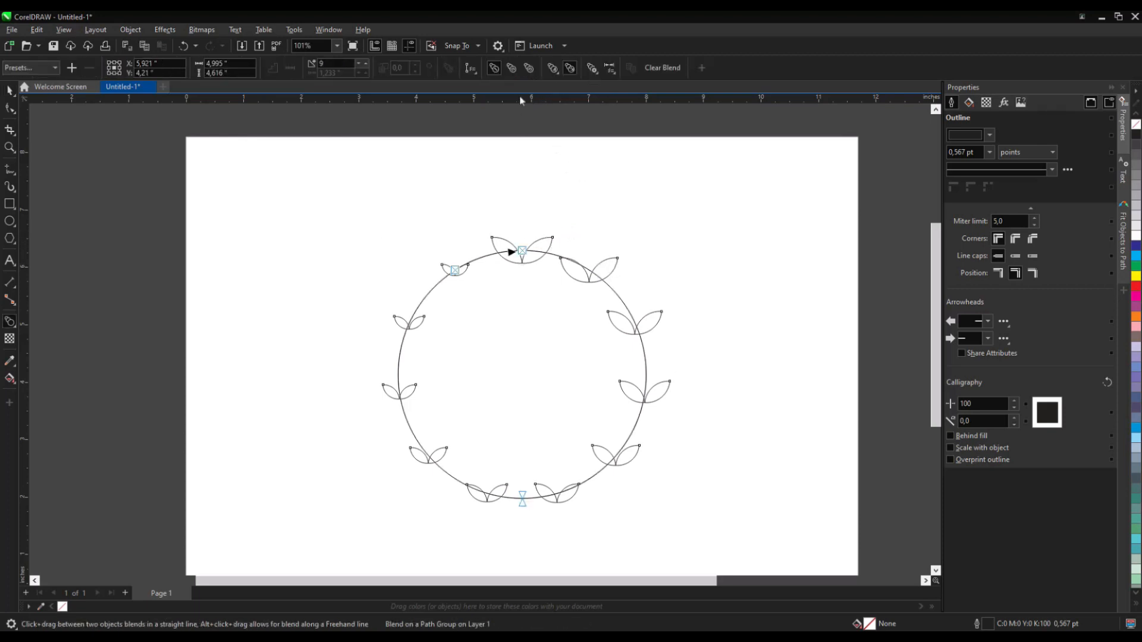
{"action": "left_click", "coordinate": [592, 67]}
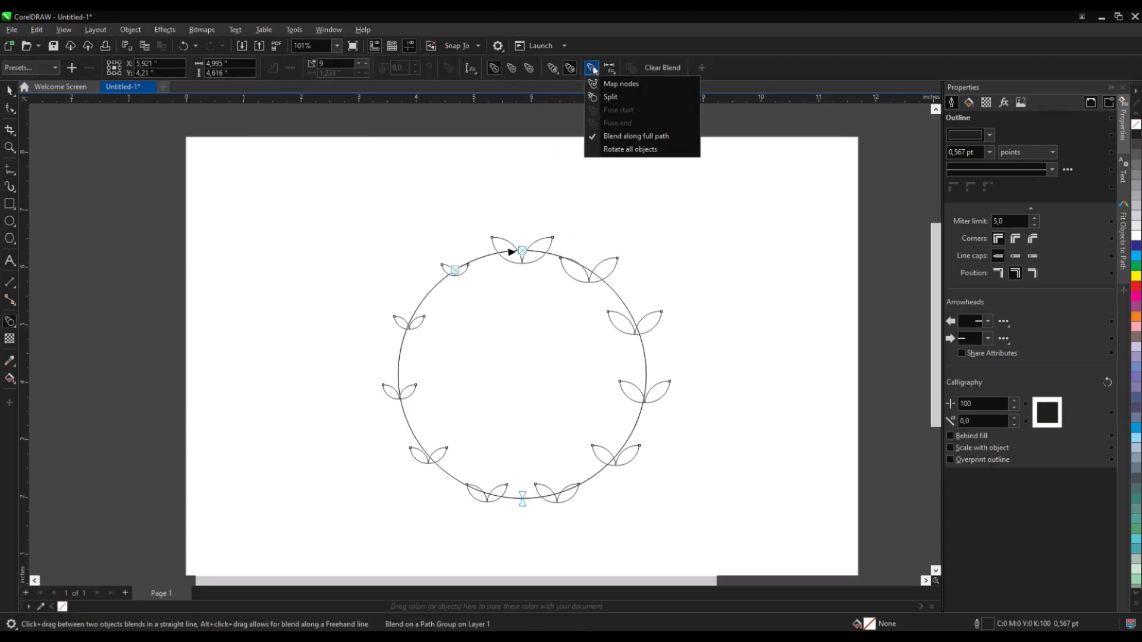
{"action": "left_click", "coordinate": [612, 150]}
{"action": "left_click", "coordinate": [708, 270]}
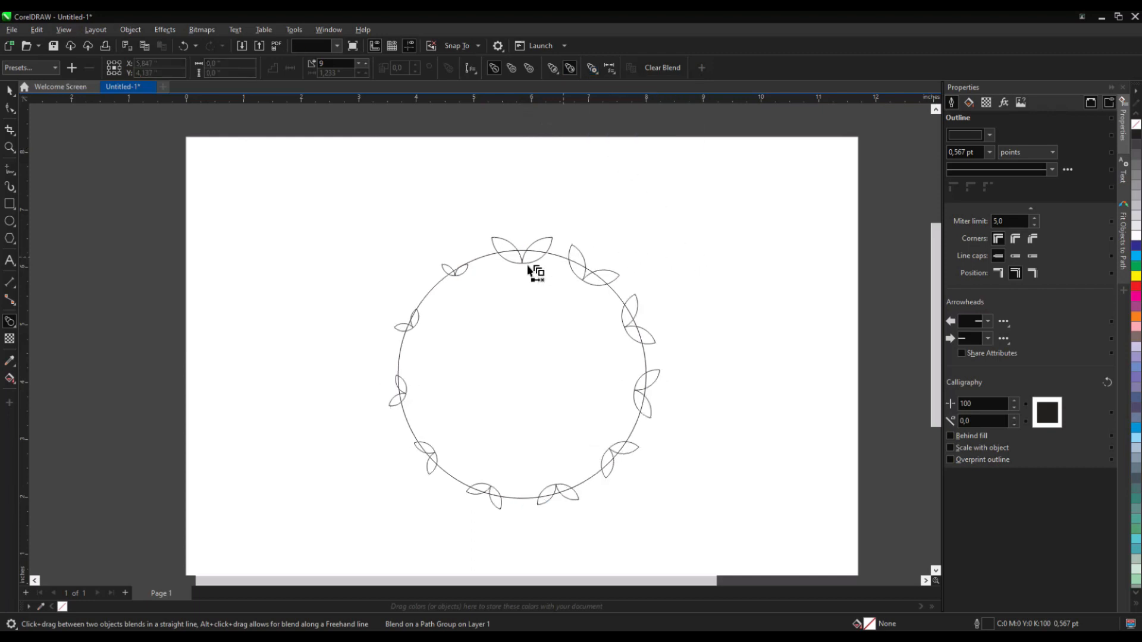
- Move the starting leaf pair to the bottom of the circle and rotate it to sit along the path
{"action": "left_click", "coordinate": [9, 90]}
{"action": "left_click", "coordinate": [547, 246]}
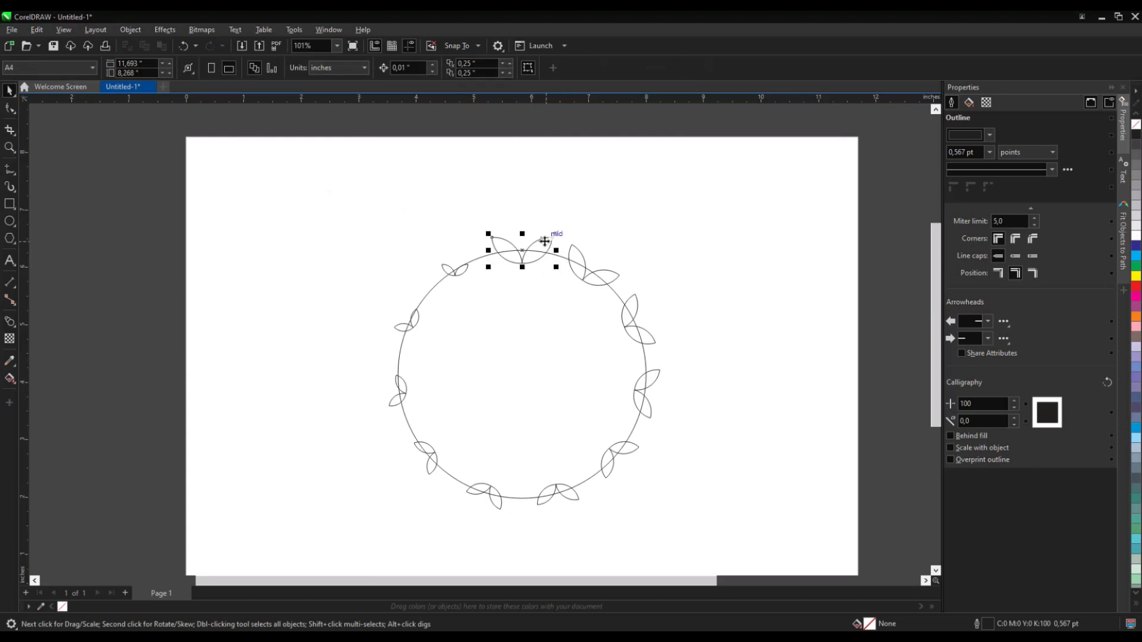
{"action": "left_click_drag", "start_coordinate": [548, 246], "coordinate": [545, 538]}
{"action": "left_click", "coordinate": [516, 483]}
{"action": "scroll", "coordinate": [528, 503], "scroll_direction": "up", "scroll_amount": 3}
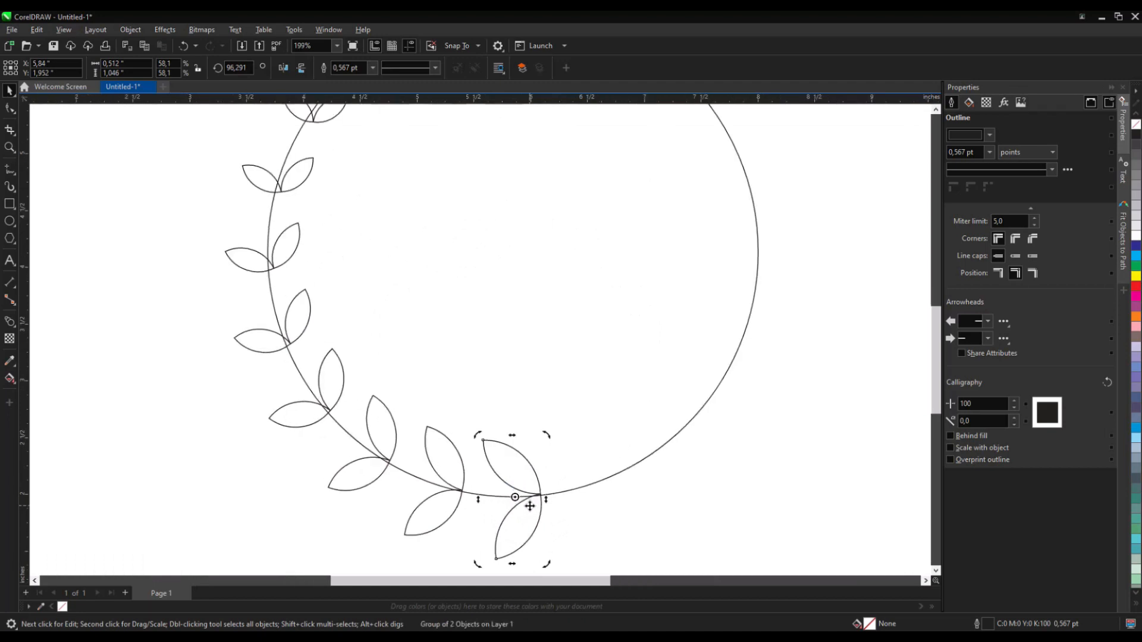
{"action": "scroll", "coordinate": [542, 470], "scroll_direction": "up", "scroll_amount": 1}
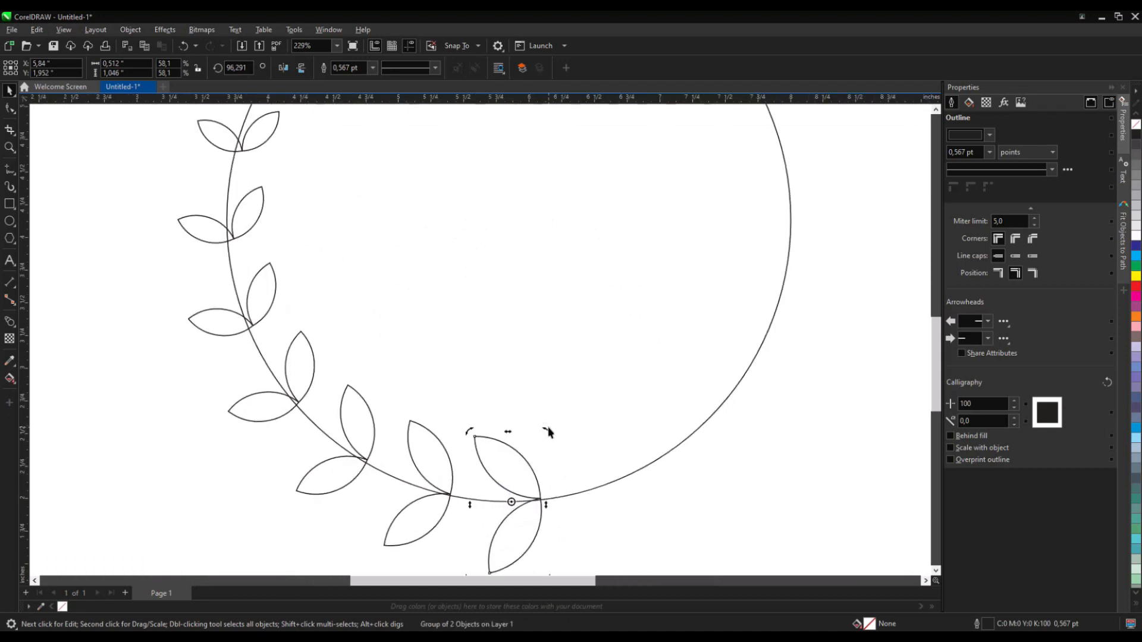
{"action": "mouse_move", "coordinate": [548, 434]}
{"action": "left_mouse_down"}
{"action": "mouse_move", "coordinate": [551, 446]}
{"action": "mouse_move", "coordinate": [566, 427]}
{"action": "mouse_move", "coordinate": [558, 414]}
{"action": "left_mouse_up"}
- Reposition and rotate the ending leaf pair at the top of the circle to follow the path
{"action": "scroll", "coordinate": [529, 440], "scroll_direction": "down", "scroll_amount": 3}
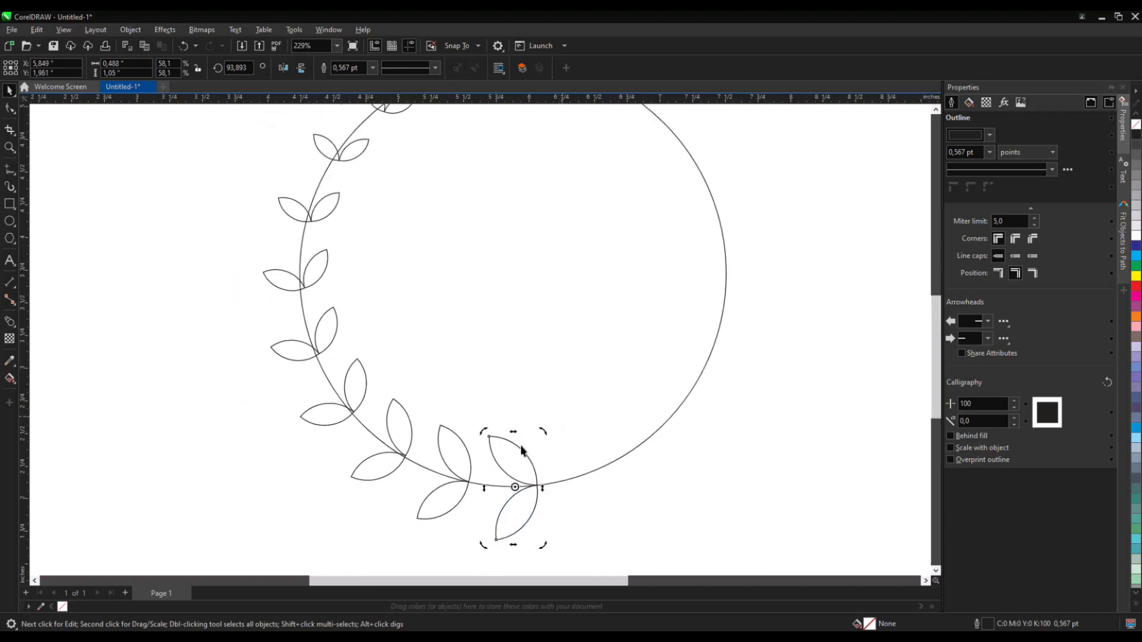
{"action": "scroll", "coordinate": [503, 185], "scroll_direction": "up", "scroll_amount": 2}
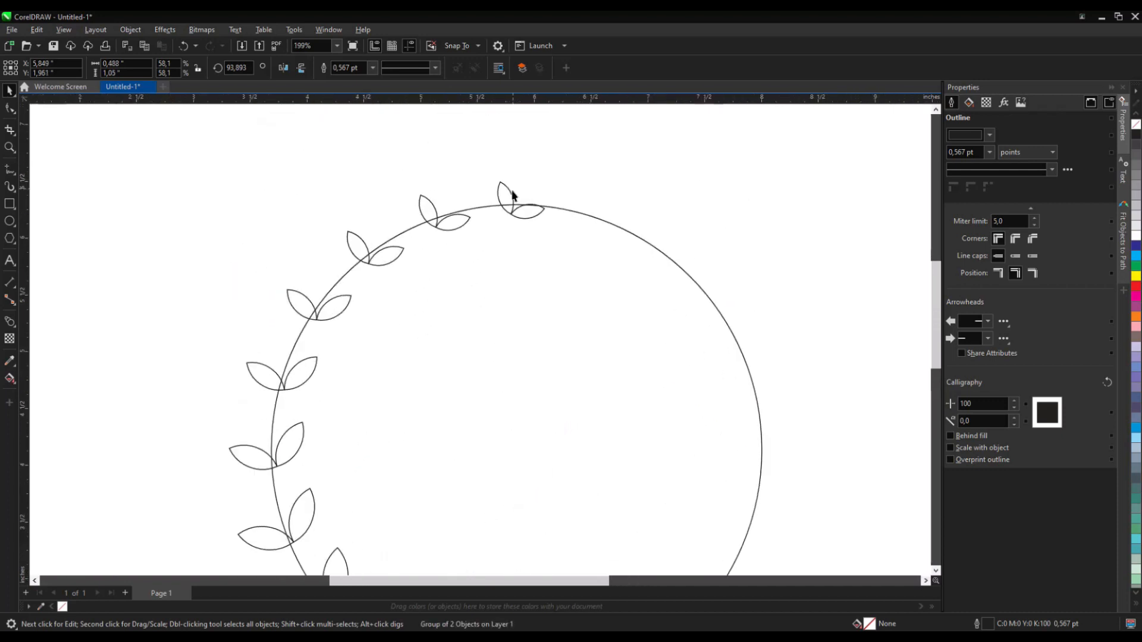
{"action": "left_click", "coordinate": [505, 199]}
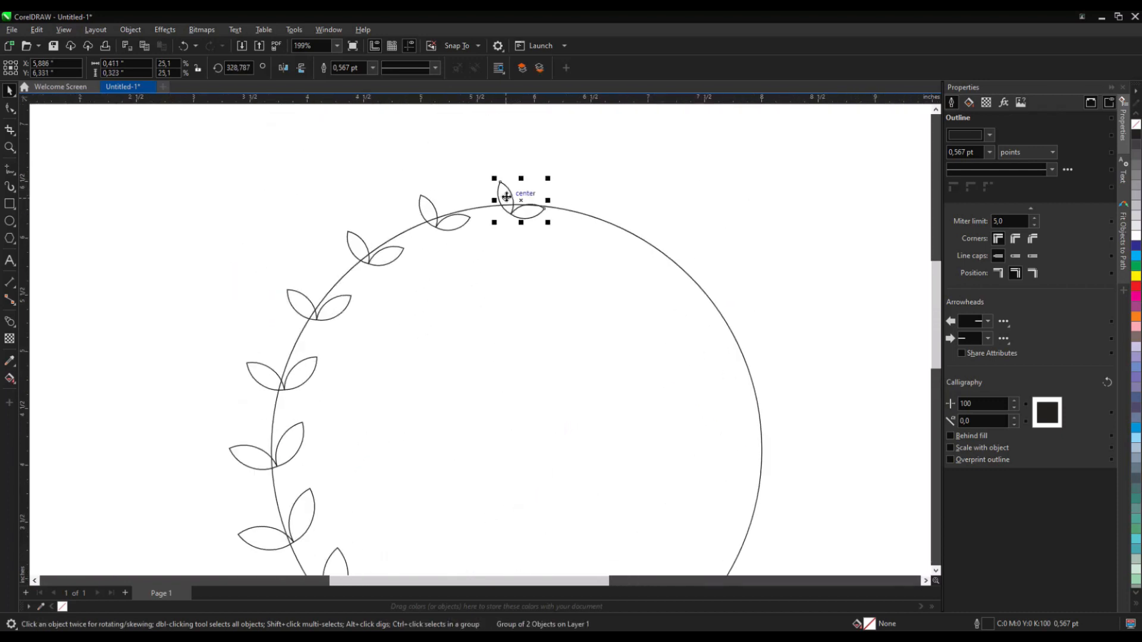
{"action": "left_click_drag", "start_coordinate": [506, 199], "coordinate": [523, 230]}
{"action": "left_click", "coordinate": [496, 185]}
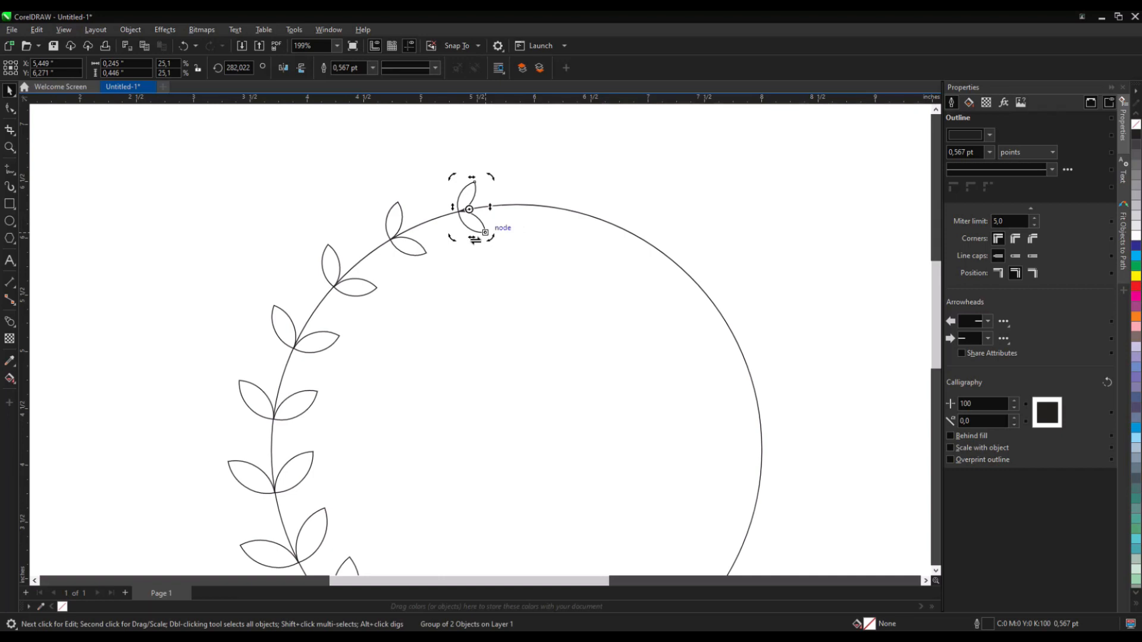
{"action": "scroll", "coordinate": [612, 179], "scroll_direction": "down", "scroll_amount": 1}
{"action": "scroll", "coordinate": [534, 373], "scroll_direction": "down", "scroll_amount": 1}
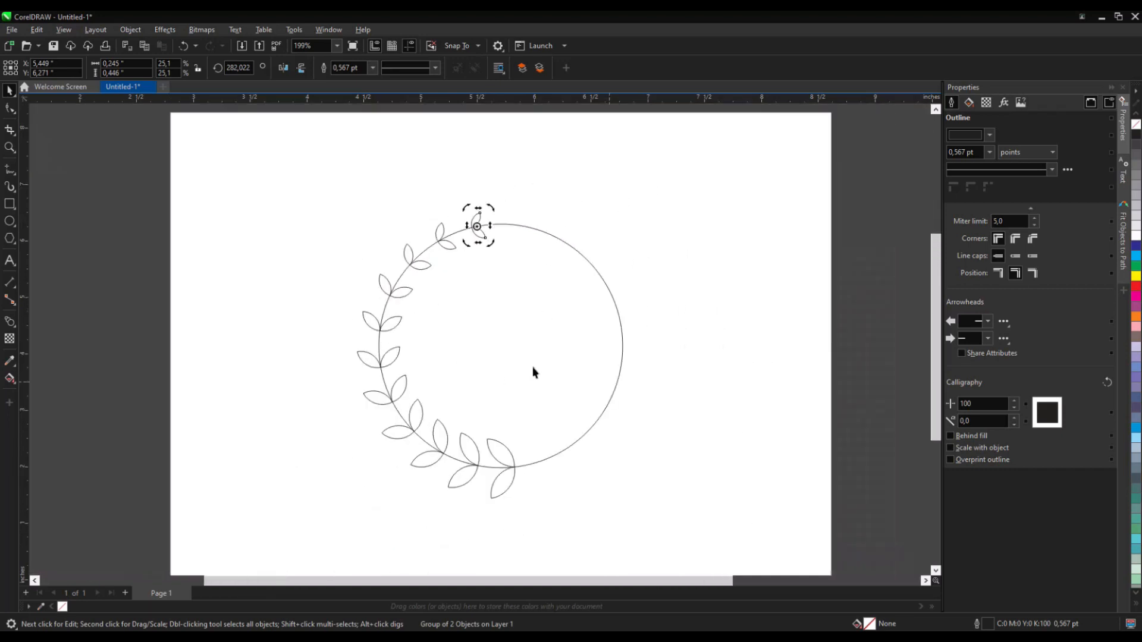
- Fill the top leaf pair red and the bottom leaf pair blue
{"action": "scroll", "coordinate": [534, 369], "scroll_direction": "up", "scroll_amount": 1}
{"action": "left_click", "coordinate": [741, 338]}
{"action": "scroll", "coordinate": [514, 350], "scroll_direction": "up", "scroll_amount": 1}
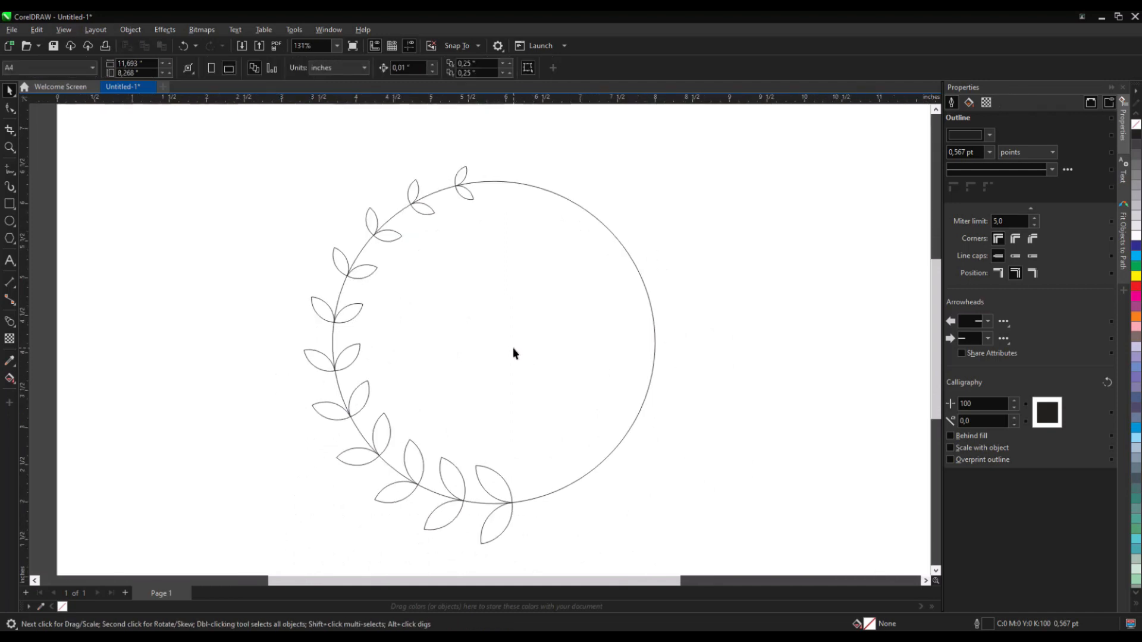
{"action": "left_click", "coordinate": [462, 177]}
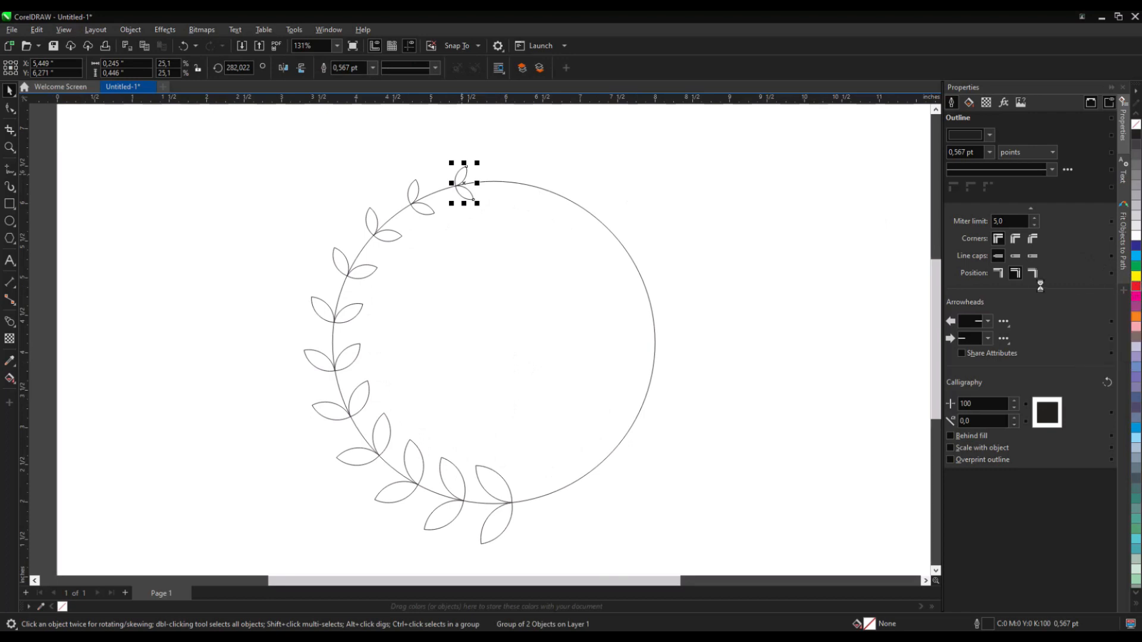
{"action": "left_click", "coordinate": [502, 476]}
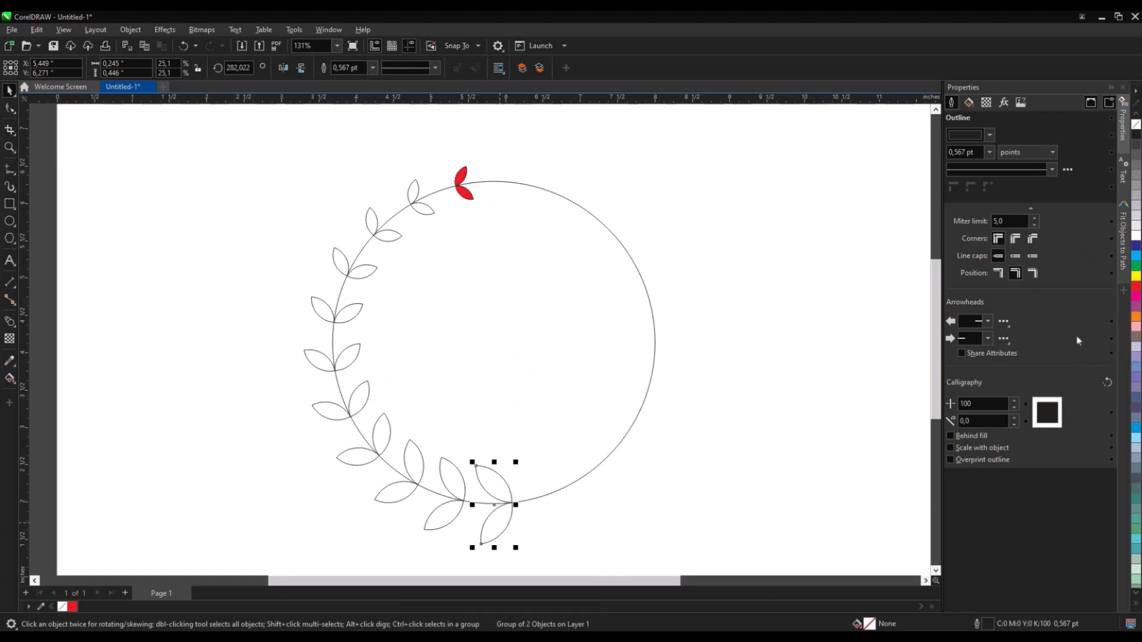
{"action": "left_click", "coordinate": [1136, 247]}
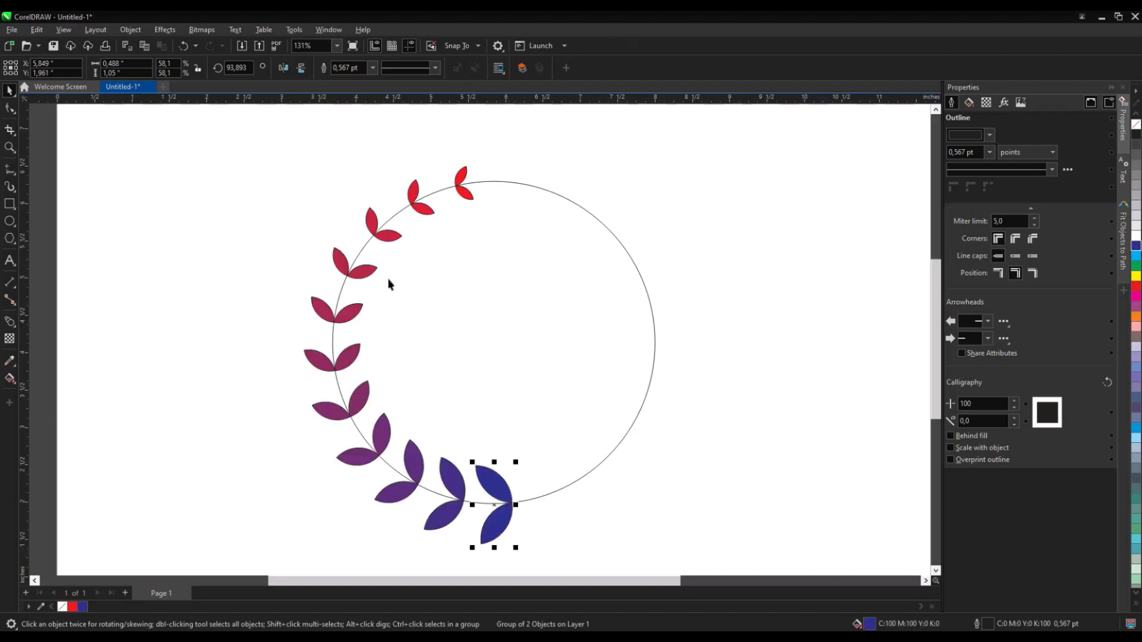
- Switch the blend's color progression to run through the rainbow spectrum
{"action": "left_click", "coordinate": [341, 304]}
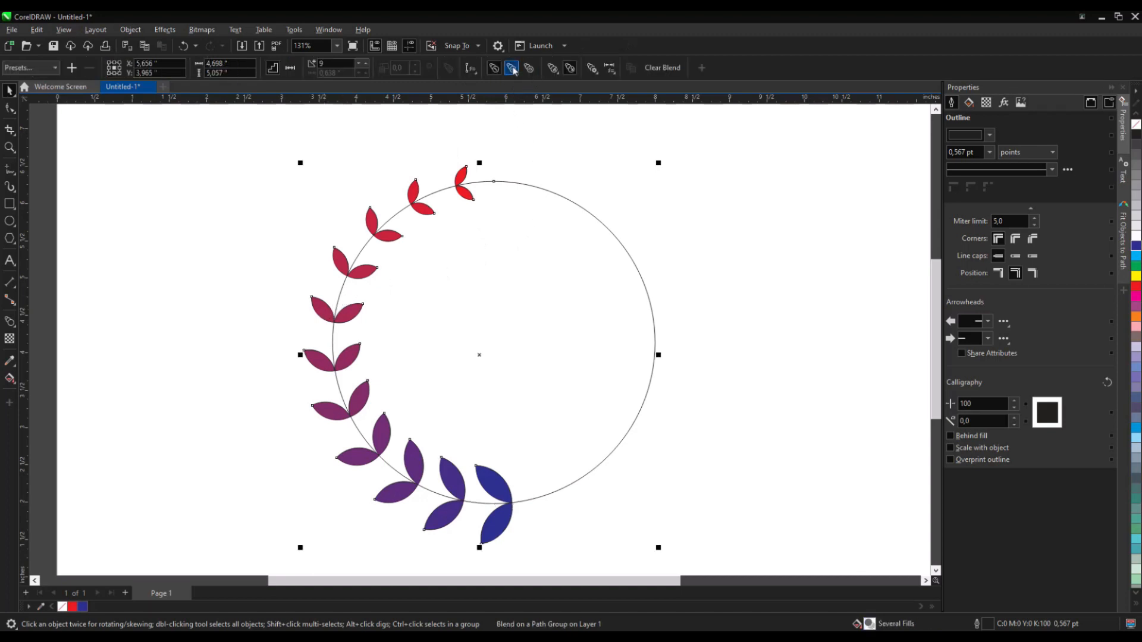
{"action": "left_click", "coordinate": [511, 68]}
{"action": "left_click", "coordinate": [619, 249]}
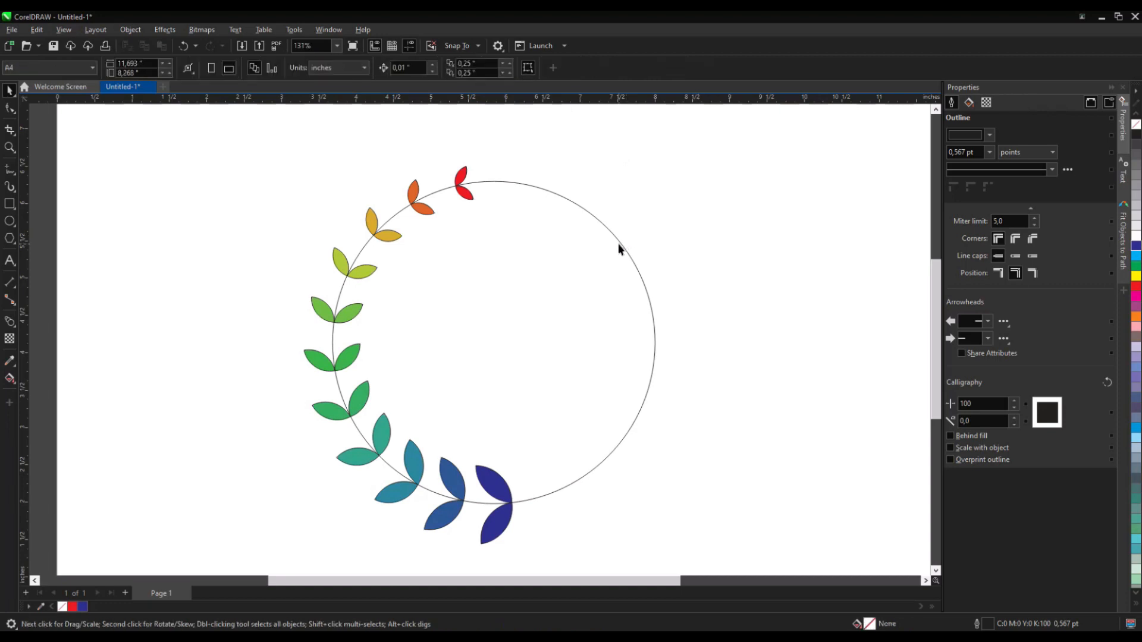
- Remove the outlines from the circle path and from the leaf blend
{"action": "left_click", "coordinate": [621, 245]}
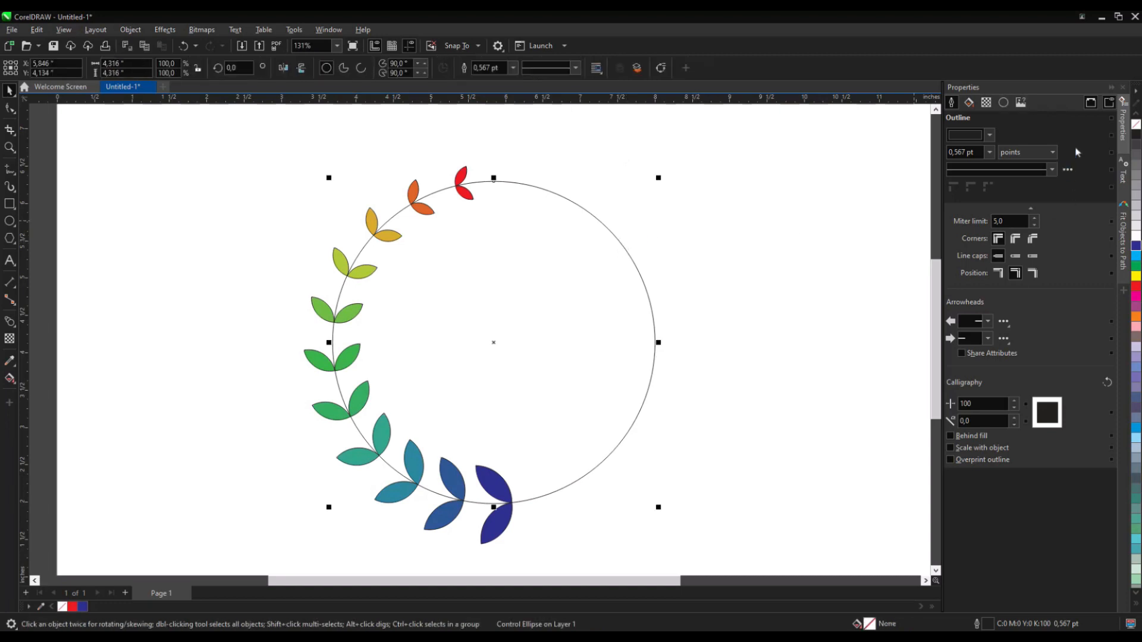
{"action": "right_click", "coordinate": [1137, 125]}
{"action": "left_click", "coordinate": [353, 273]}
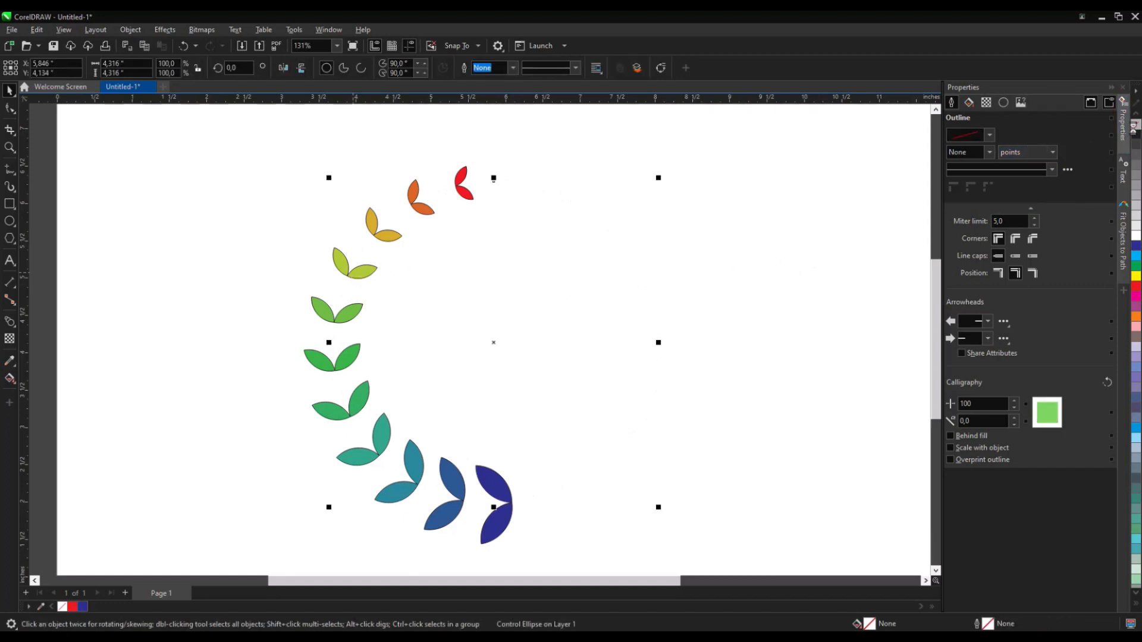
{"action": "left_click", "coordinate": [308, 356]}
{"action": "right_click", "coordinate": [1135, 125]}
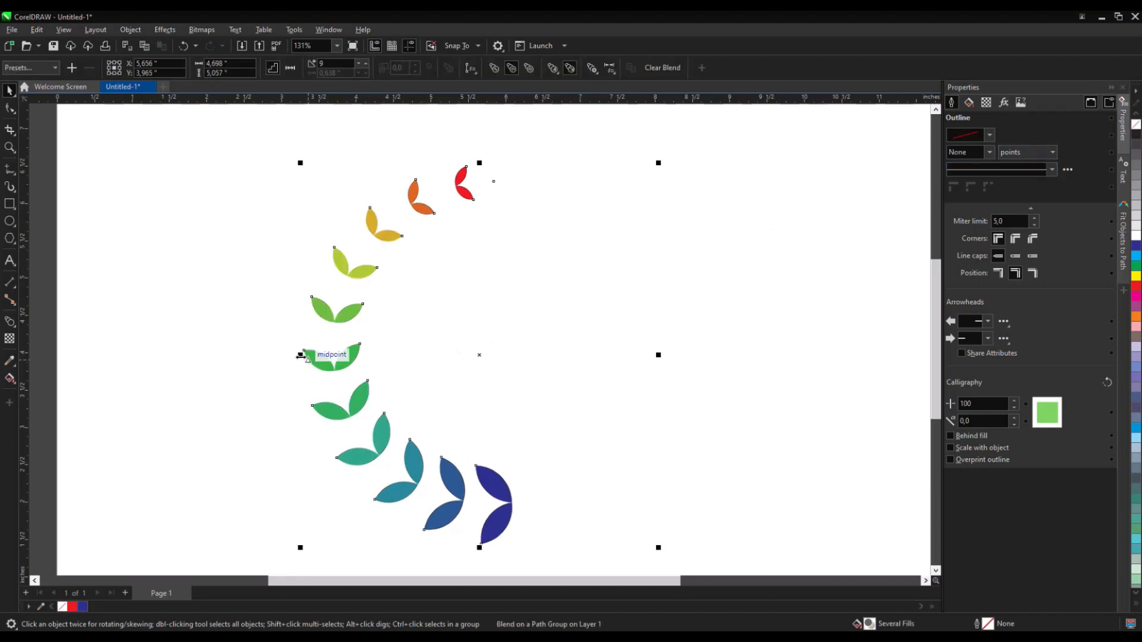
- Create a horizontally mirrored copy of the leaf blend and center it on the page
{"action": "left_click_drag", "start_coordinate": [362, 360], "coordinate": [650, 355]}
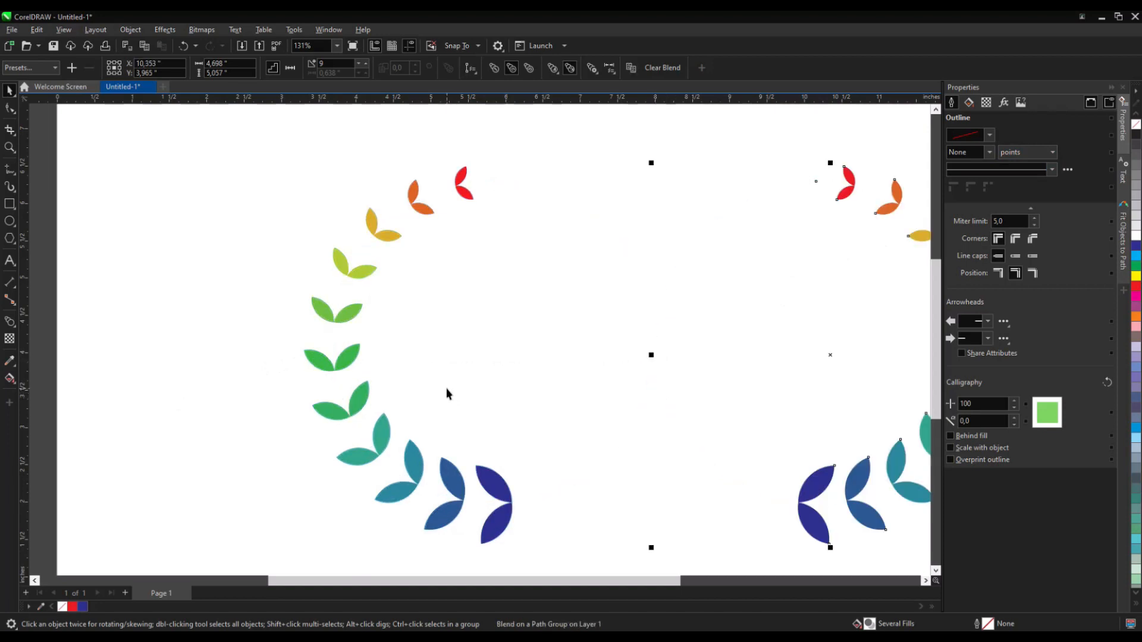
{"action": "key", "text": "p"}
{"action": "scroll", "coordinate": [446, 381], "scroll_direction": "down", "scroll_amount": 2}
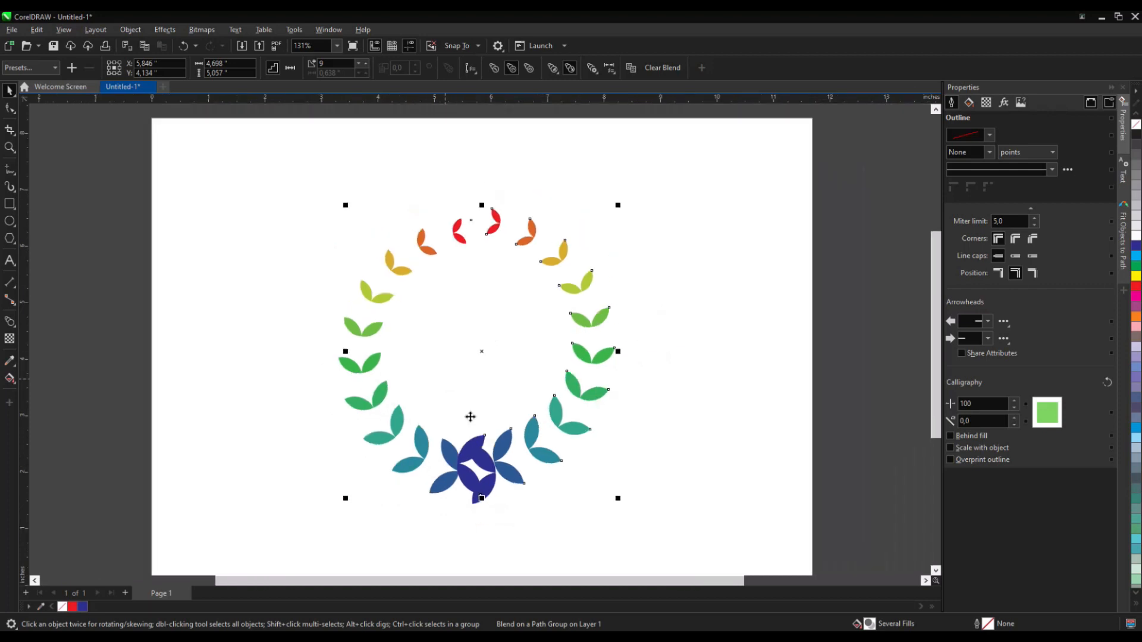
- Select everything and center it horizontally on the page
{"action": "scroll", "coordinate": [470, 416], "scroll_direction": "up", "scroll_amount": 1}
{"action": "key", "text": "ctrl+a"}
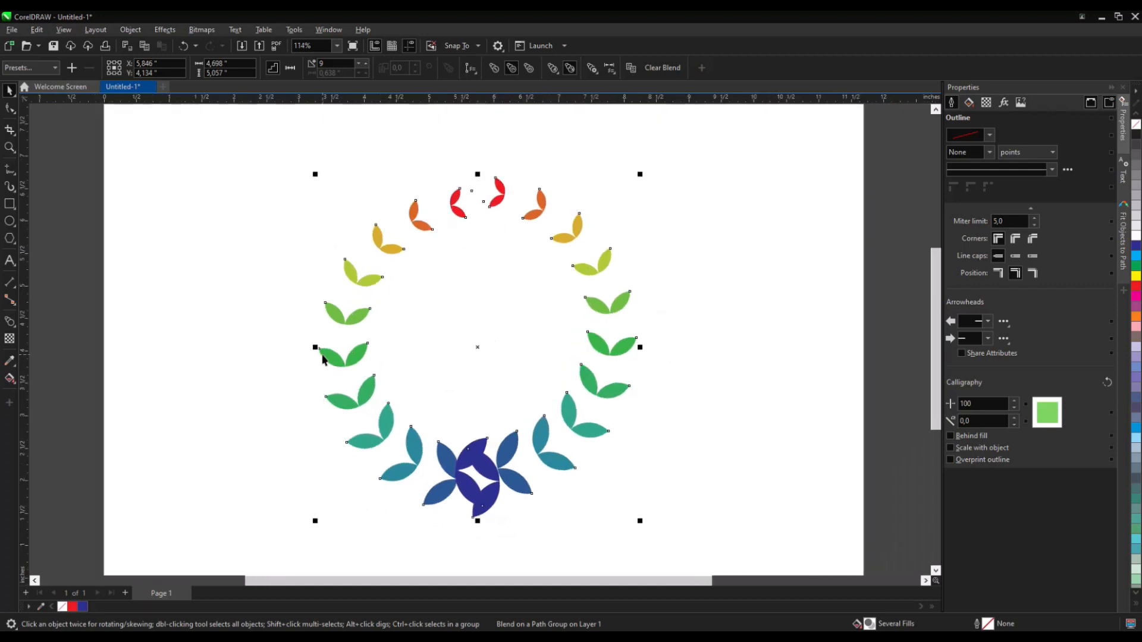
{"action": "key", "text": "e"}
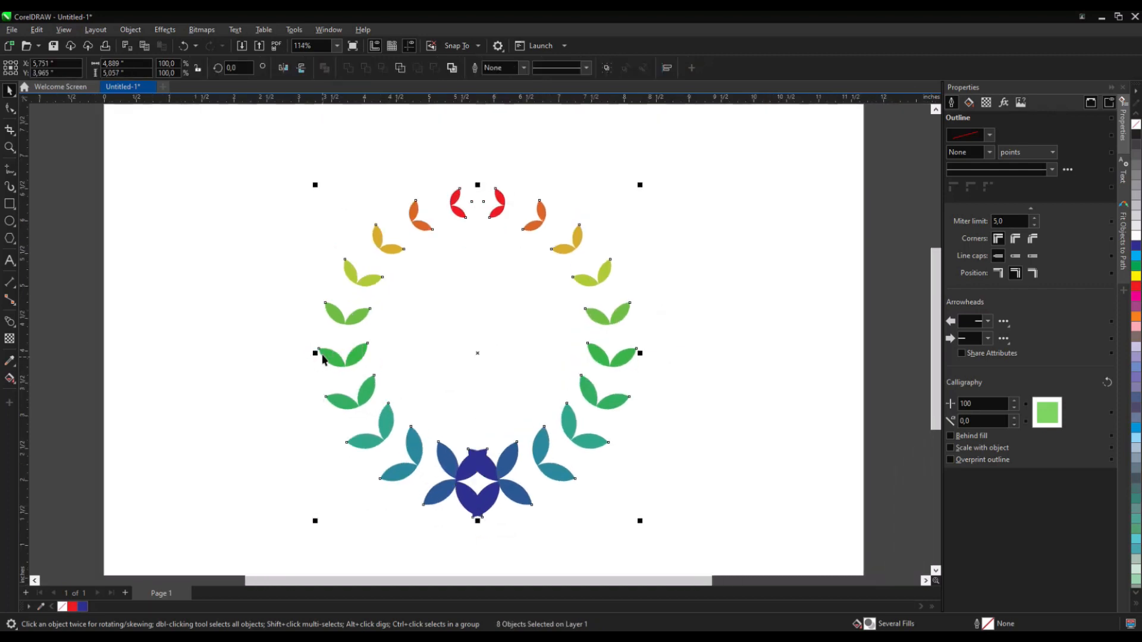
{"action": "scroll", "coordinate": [465, 345], "scroll_direction": "down", "scroll_amount": 1}
{"action": "left_click", "coordinate": [464, 345]}
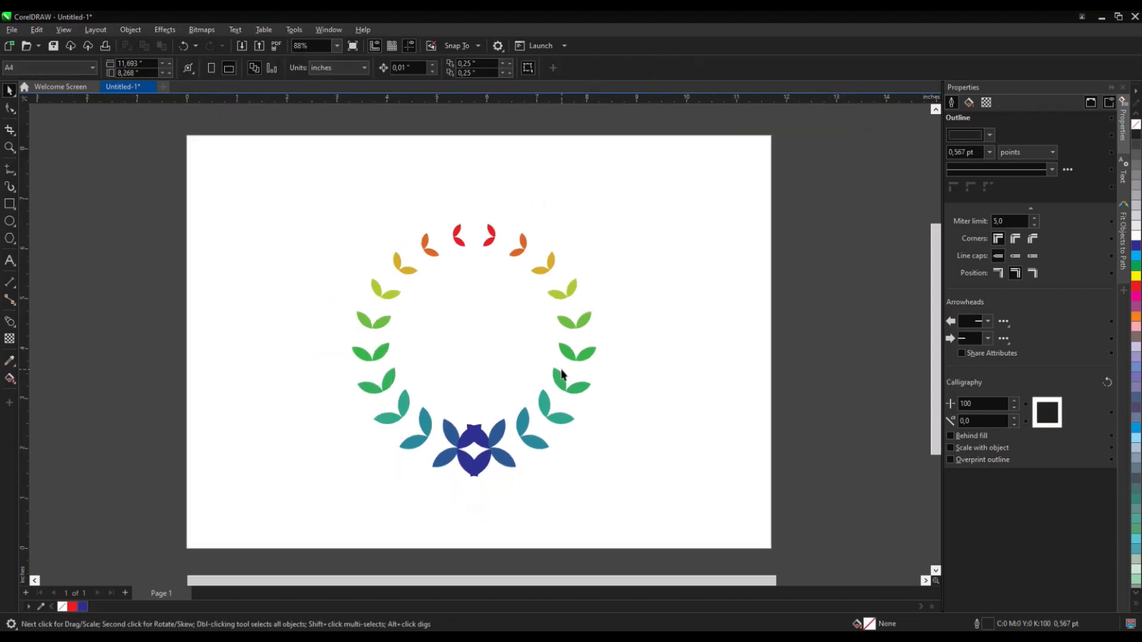
- Shift the mirrored blend slightly right to open a gap between the bottom leaves
{"action": "left_click", "coordinate": [561, 383]}
{"action": "left_click_drag", "start_coordinate": [580, 380], "coordinate": [612, 378]}
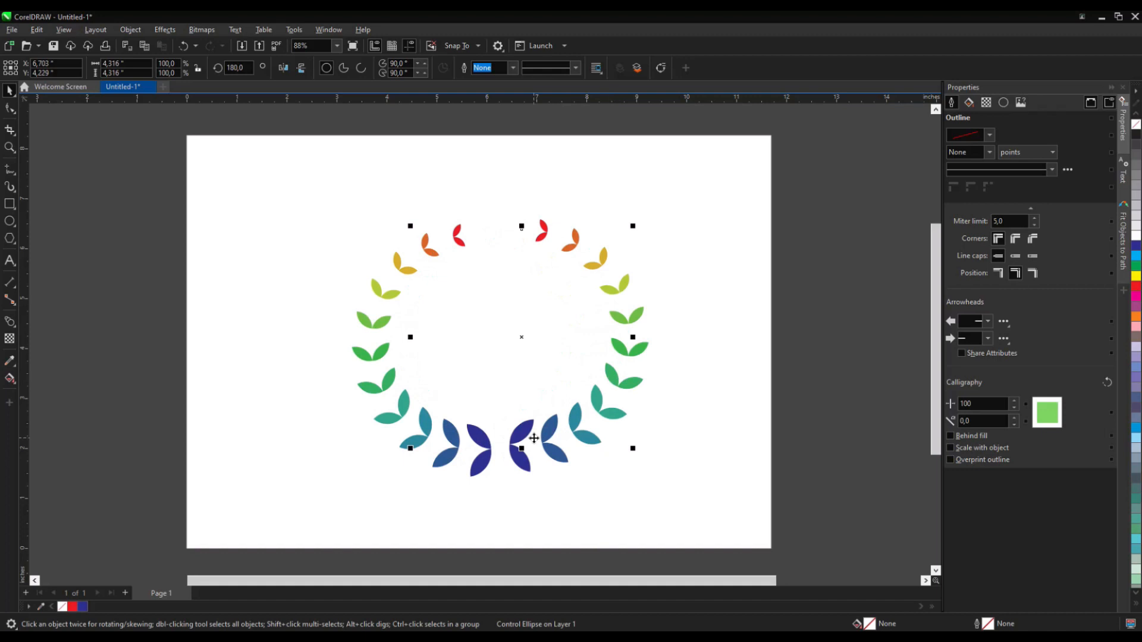
{"action": "scroll", "coordinate": [513, 403], "scroll_direction": "up", "scroll_amount": 1}
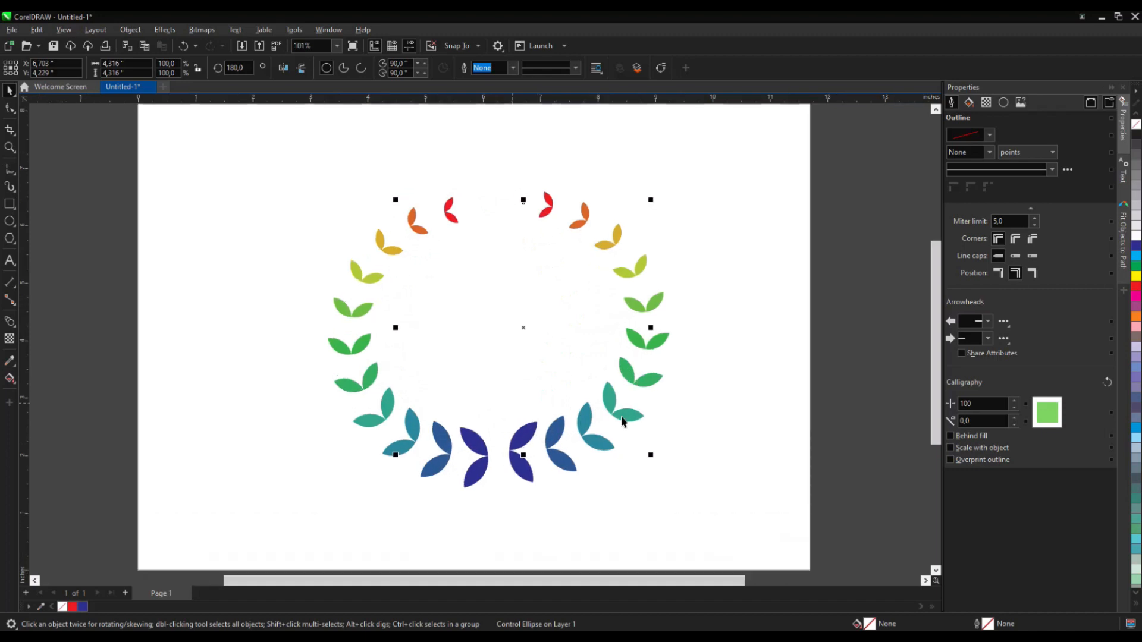
{"action": "left_click", "coordinate": [179, 340]}
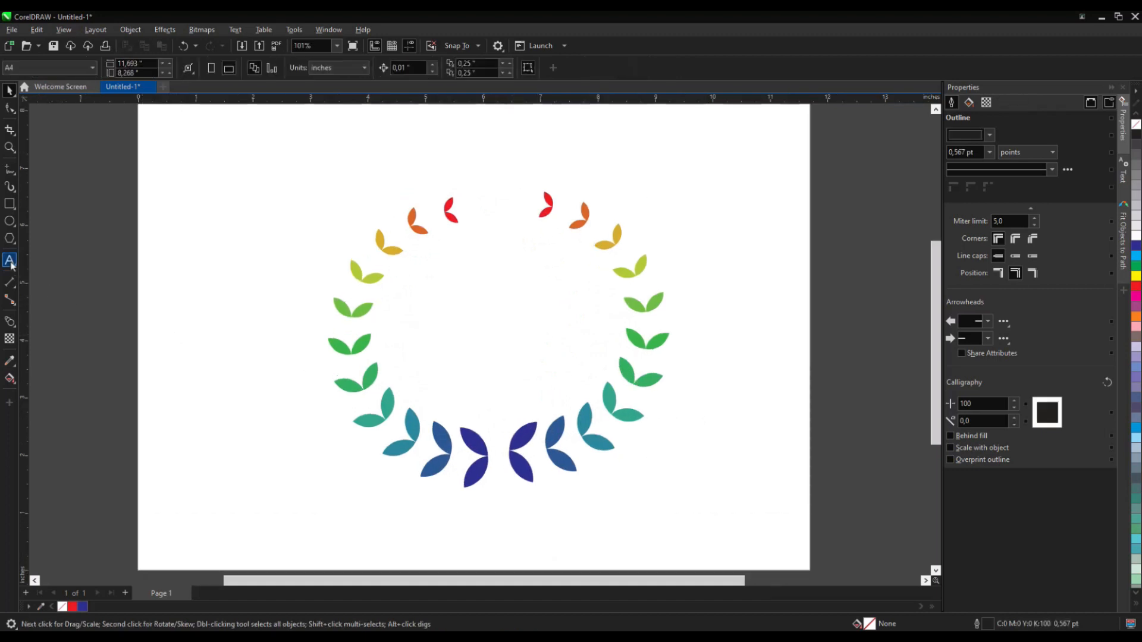
- Add a page-sized background rectangle and fill it dark gray
{"action": "double_click", "coordinate": [11, 205]}
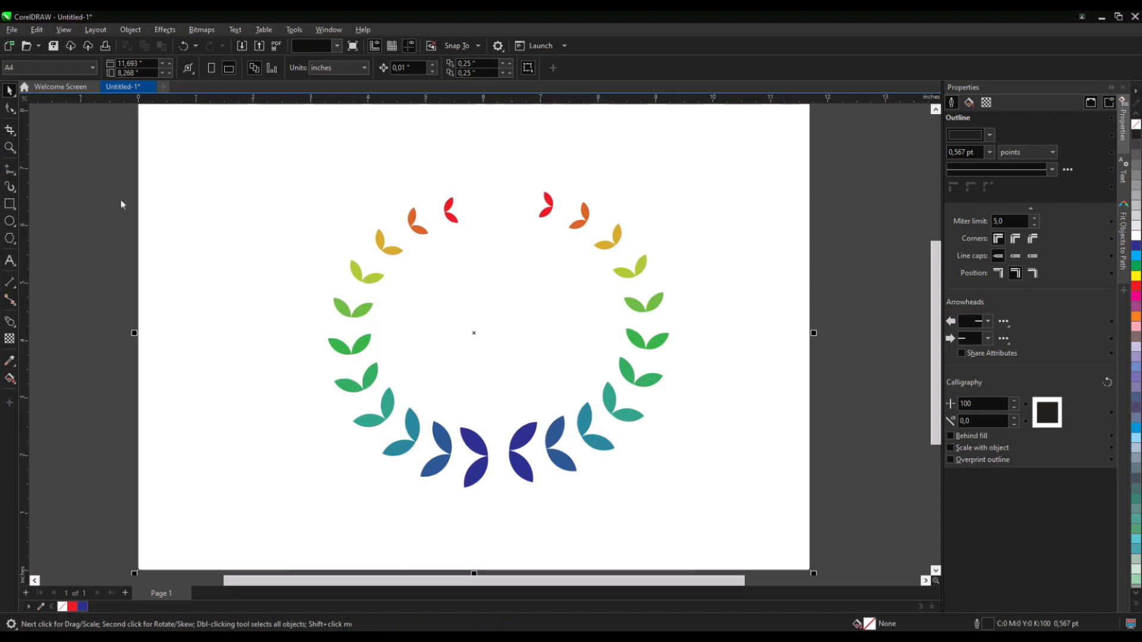
{"action": "left_click", "coordinate": [1137, 137]}
{"action": "scroll", "coordinate": [624, 330], "scroll_direction": "down", "scroll_amount": 1}
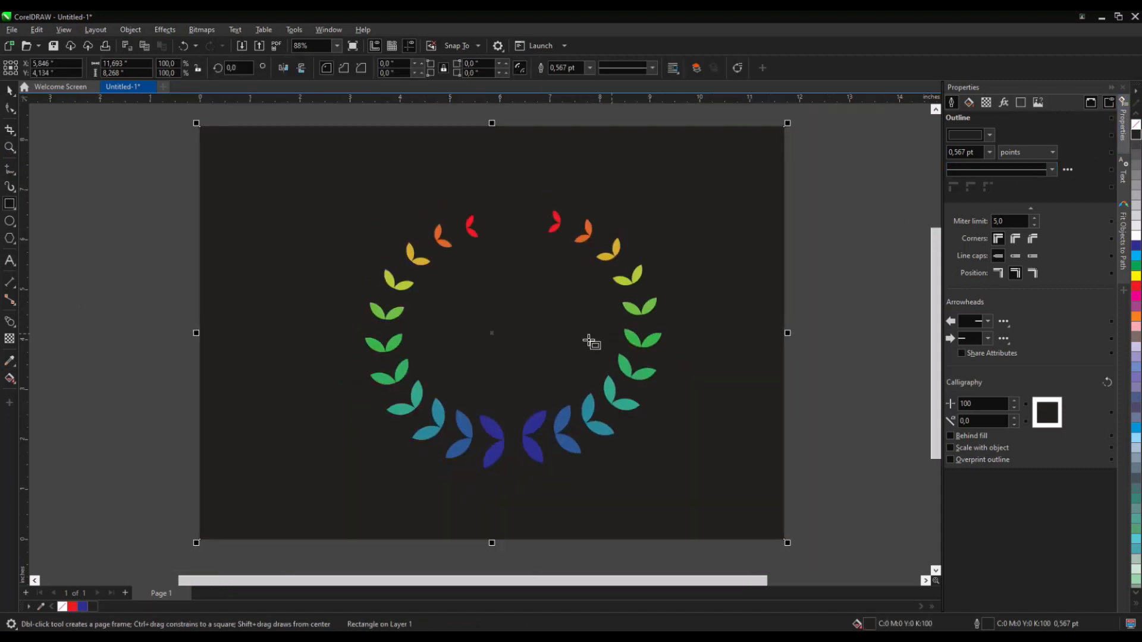
{"action": "left_click", "coordinate": [92, 187]}
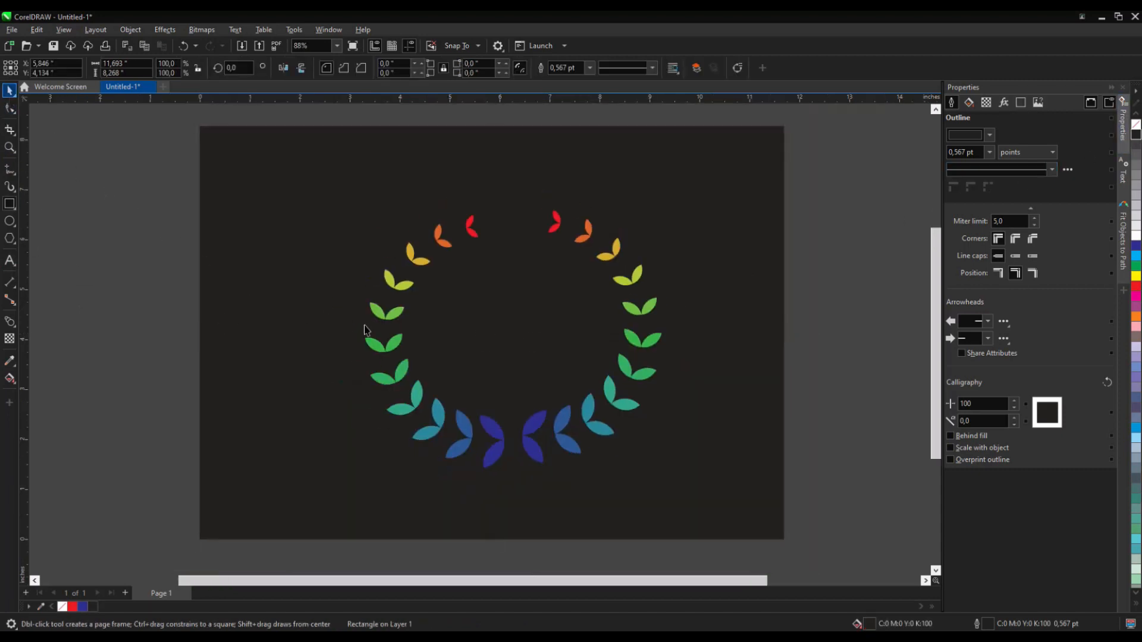